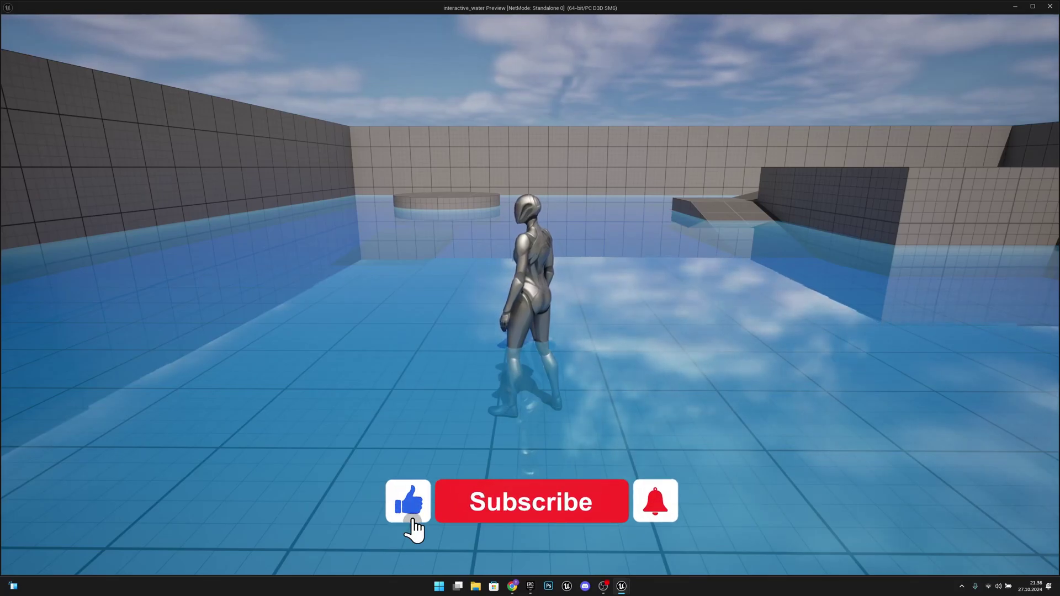
Run the character through the water in the game preview to examine how the surface reacts.
key(d)
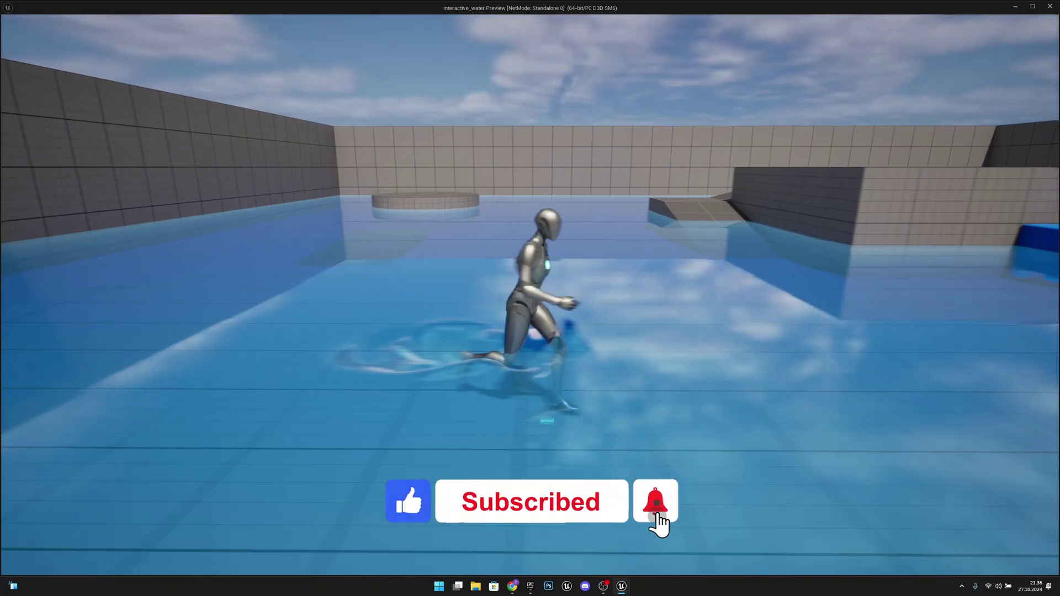
key(a)
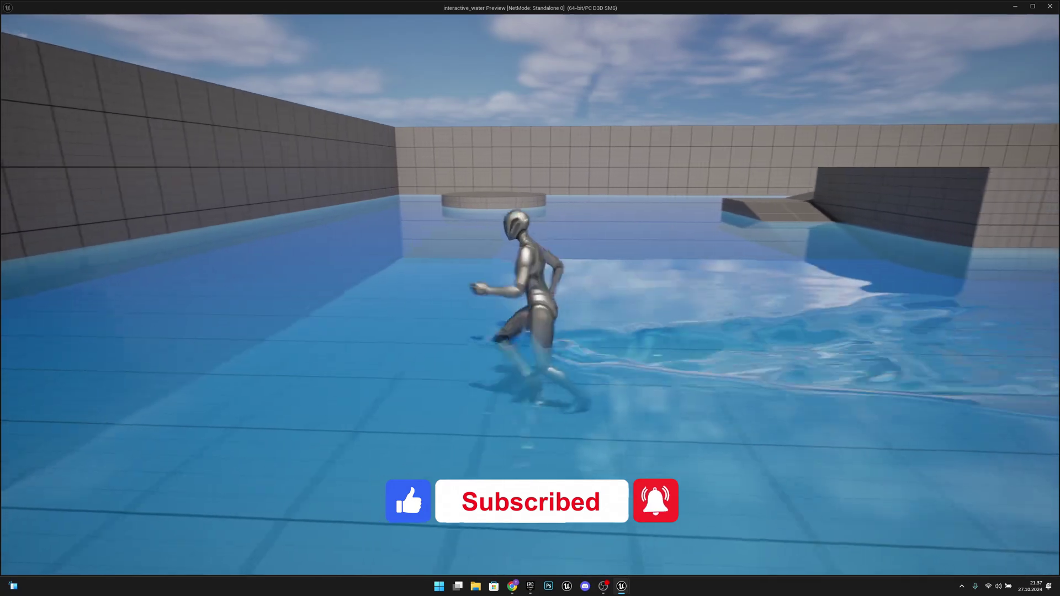
key(a)
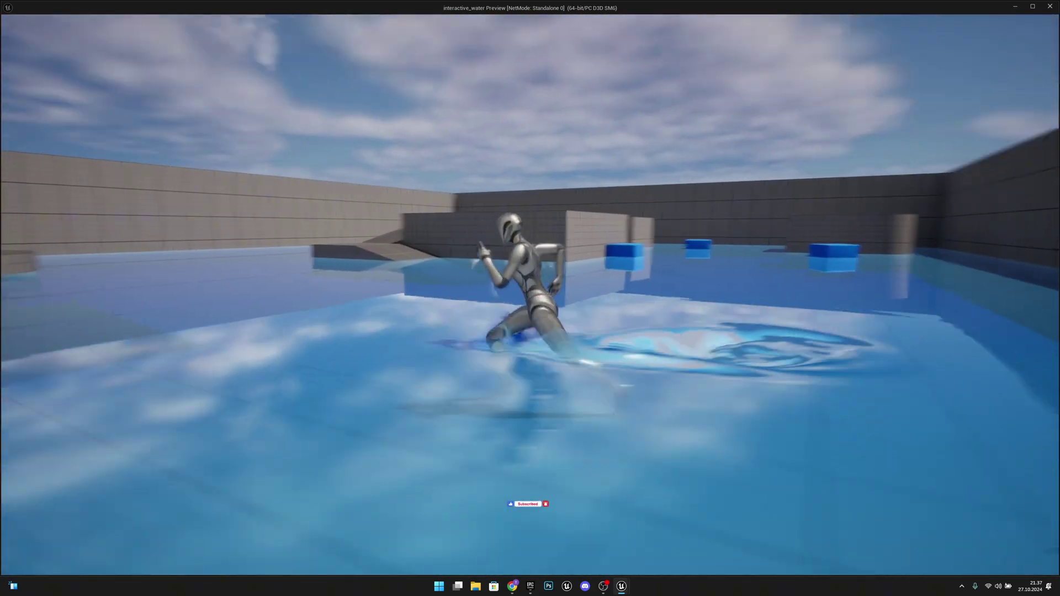
key(w)
key(d)
key(s)
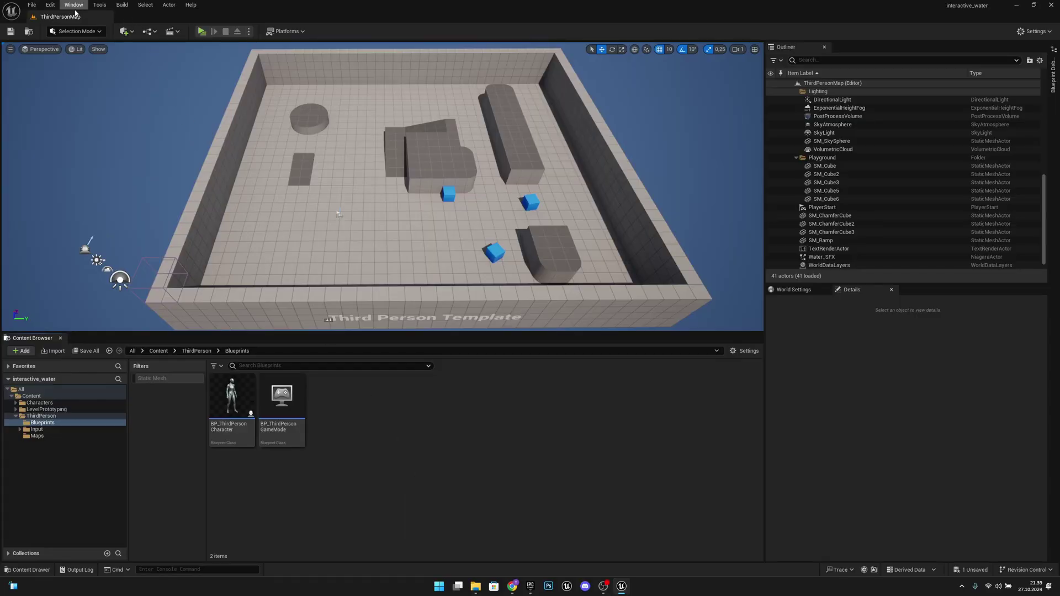
Look up the Niagara plugins in the project's plugin list to check which ones are enabled, including NiagaraFluids.
click(50, 4)
click(61, 143)
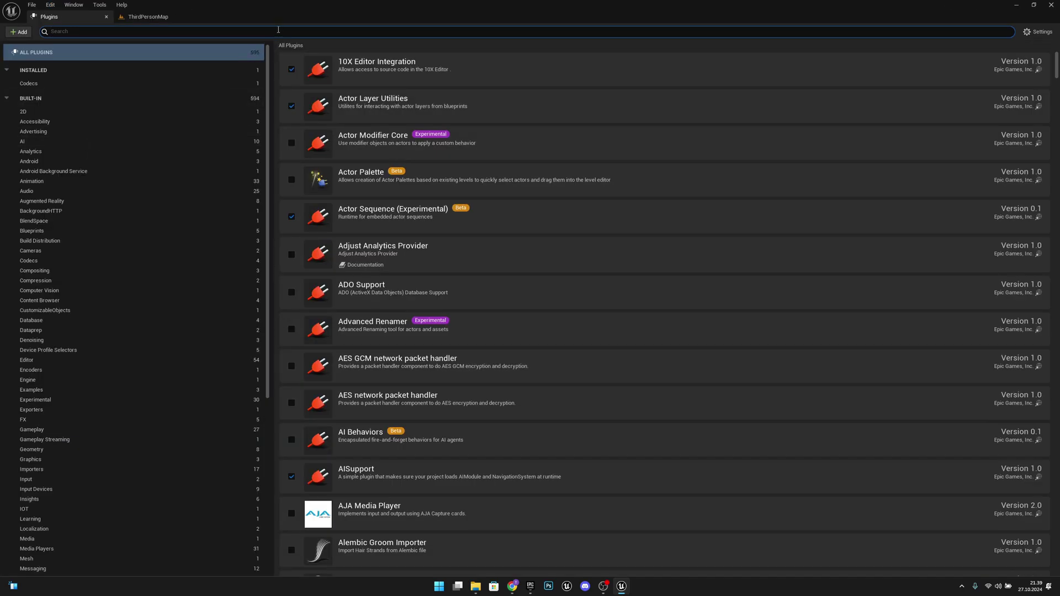
text(niagr)
text(a)
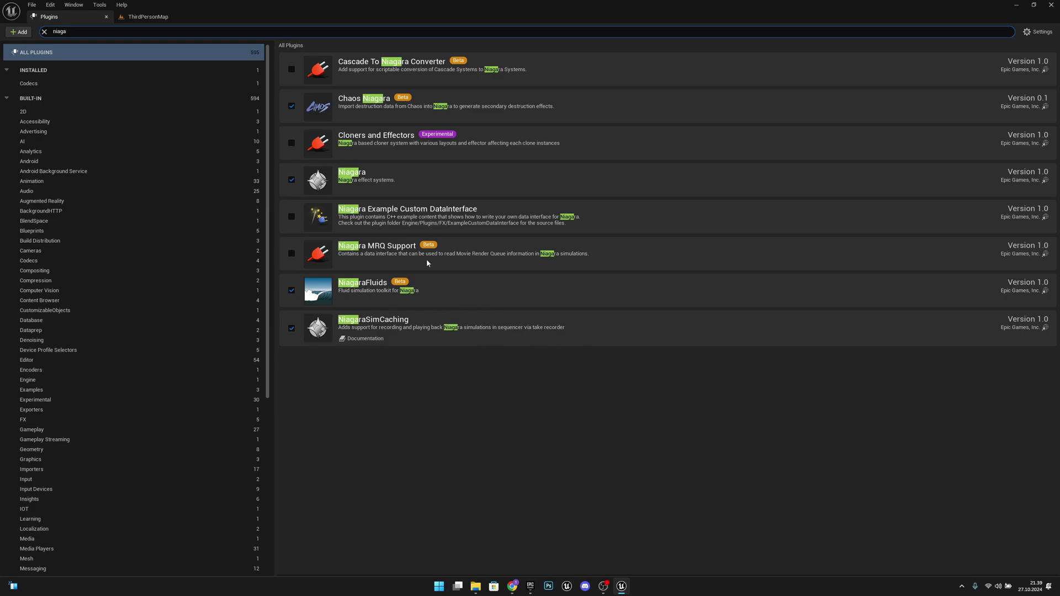
click(106, 17)
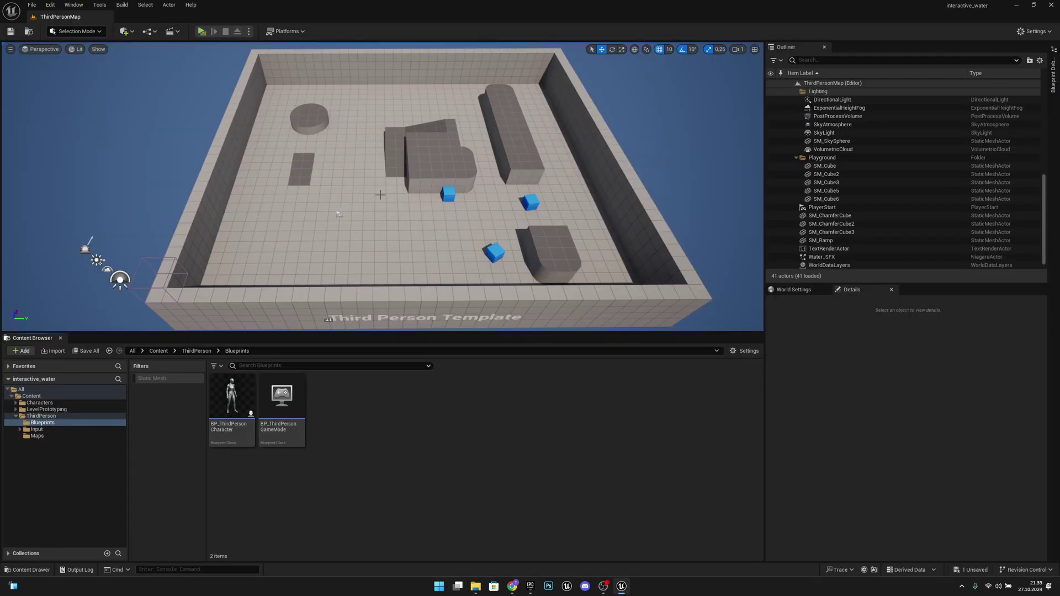
Create a Niagara System from the Grid2D_SW_ParticleCollisions template in the Blueprints folder and name it Water_NFS.
right_click(340, 406)
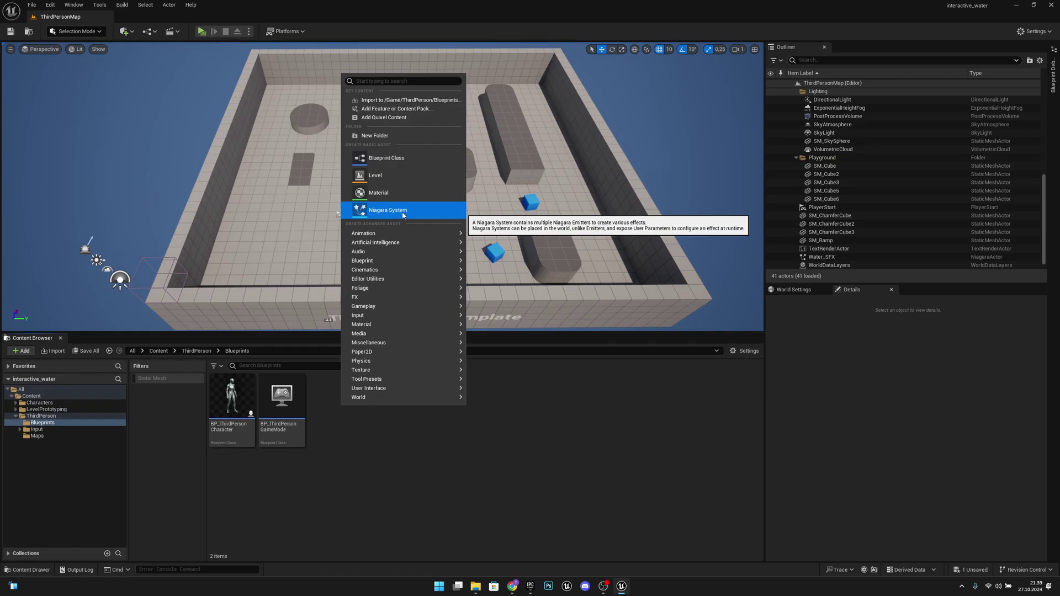
click(387, 210)
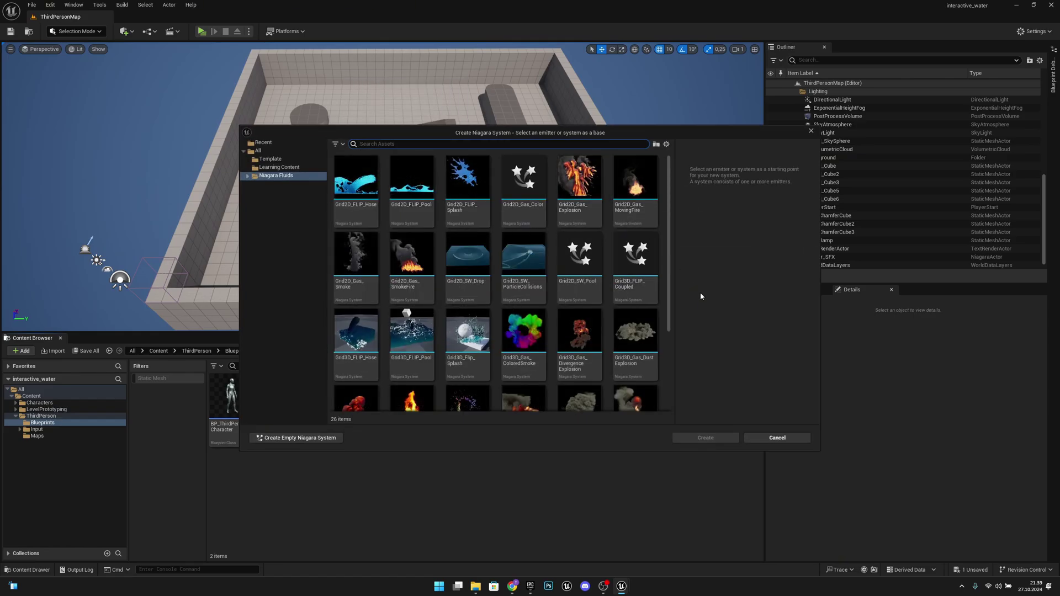
click(533, 259)
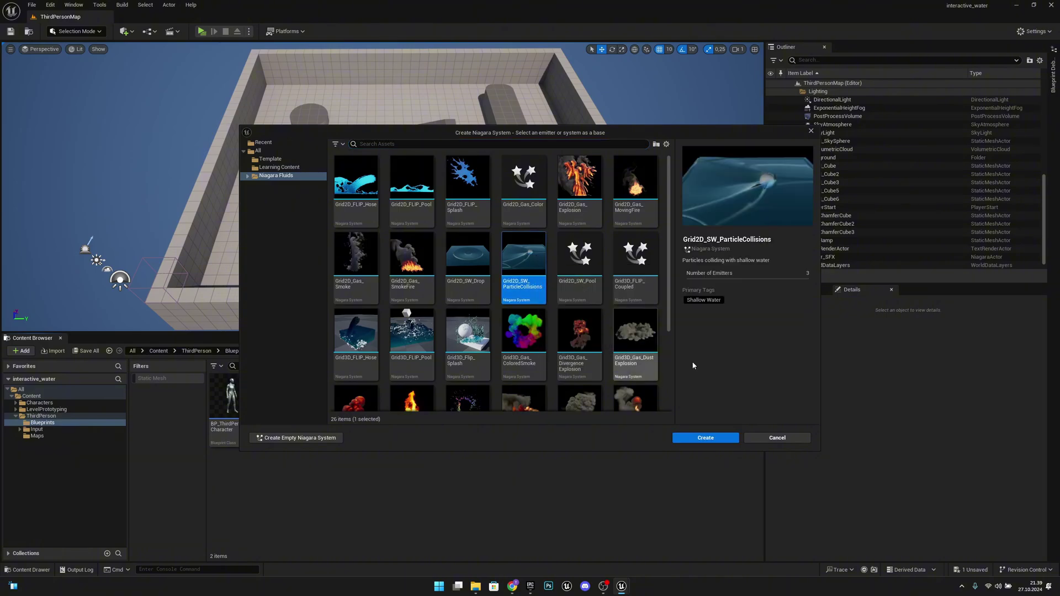
click(706, 438)
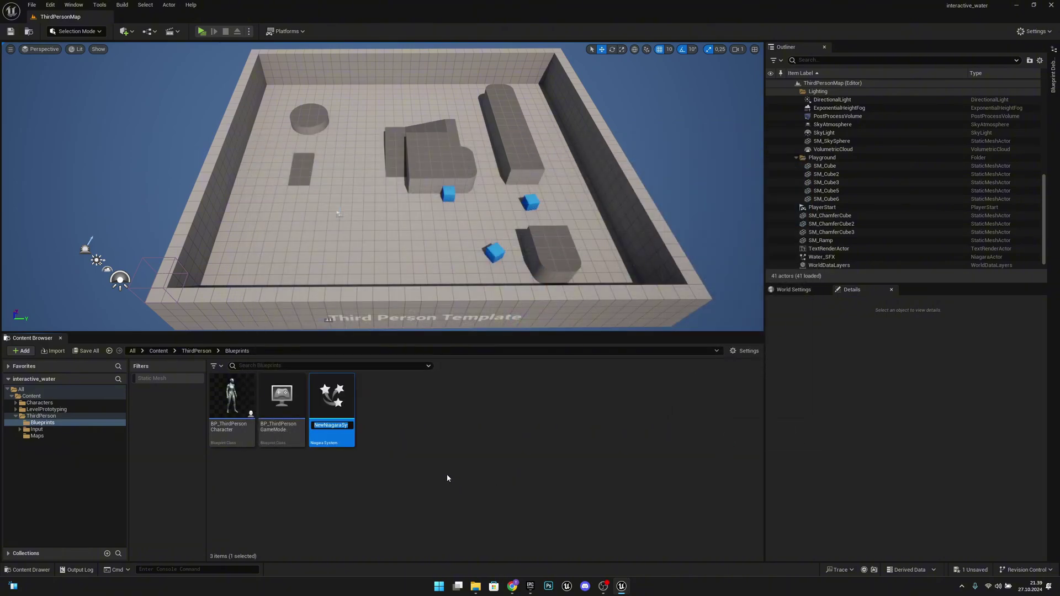
text(Water_NFS)
key(Return)
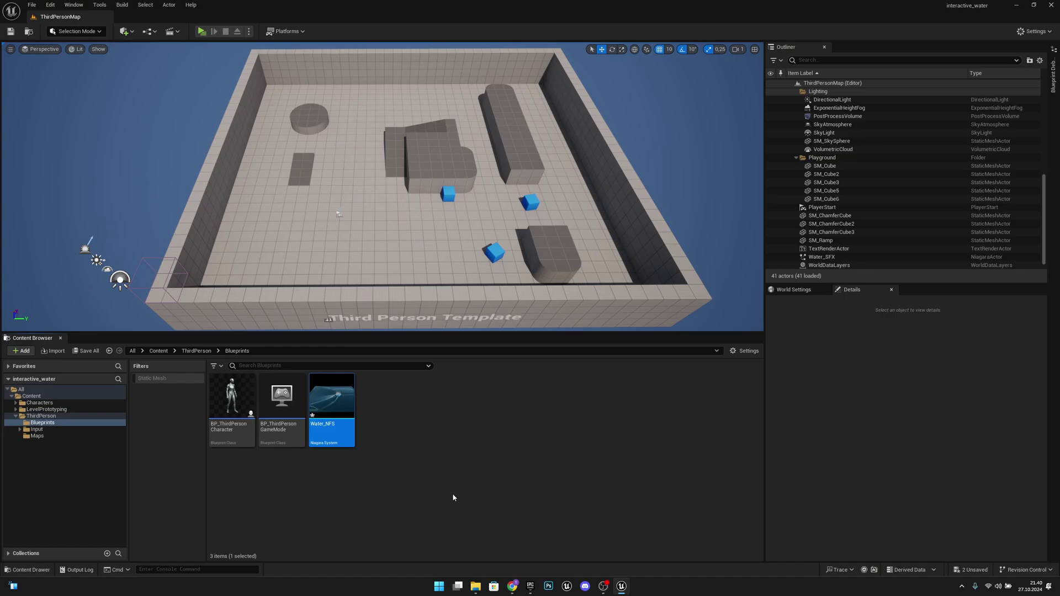
Delete the ShallowWaterCollisionParticles emitter from the Water_NFS system and save the asset.
double_click(349, 403)
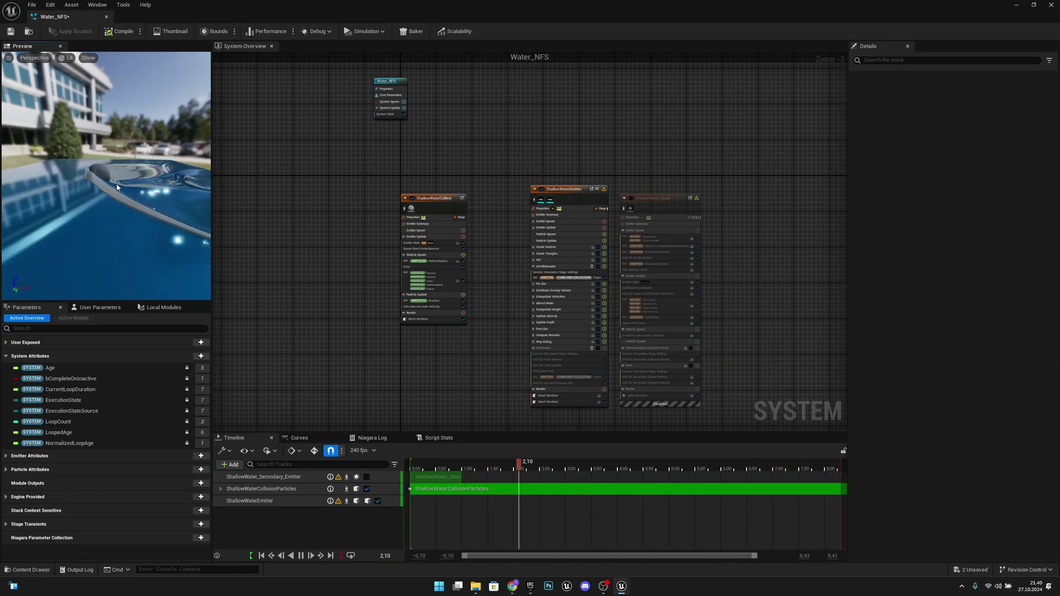
click(435, 206)
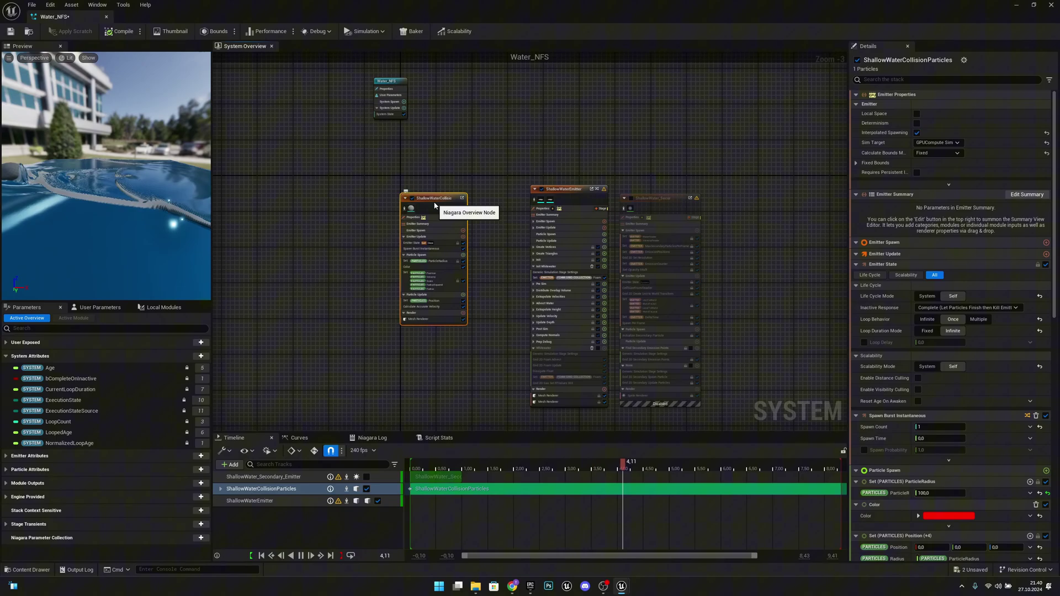
key(Delete)
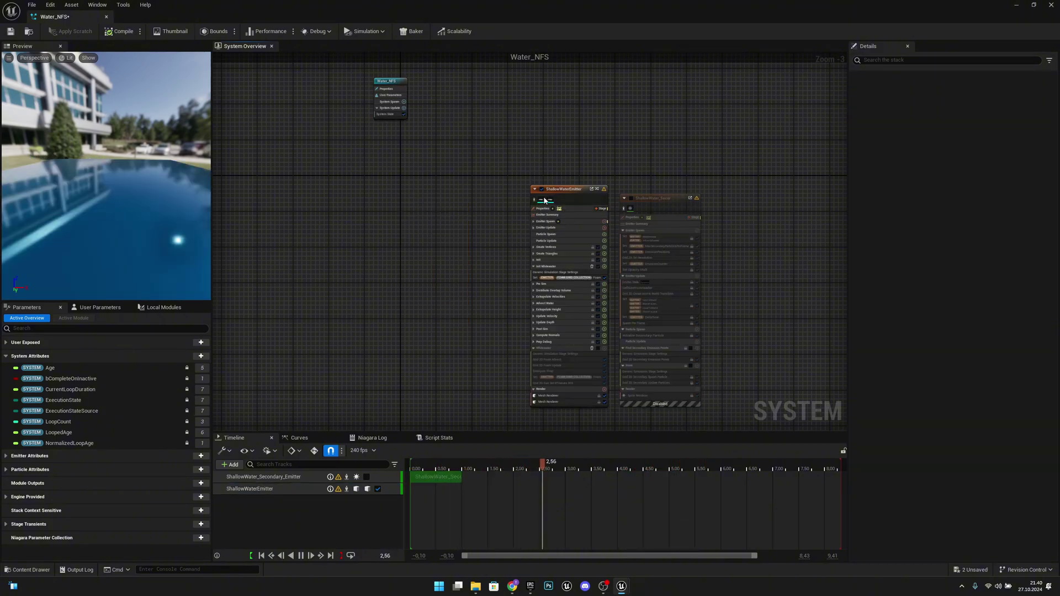
click(10, 31)
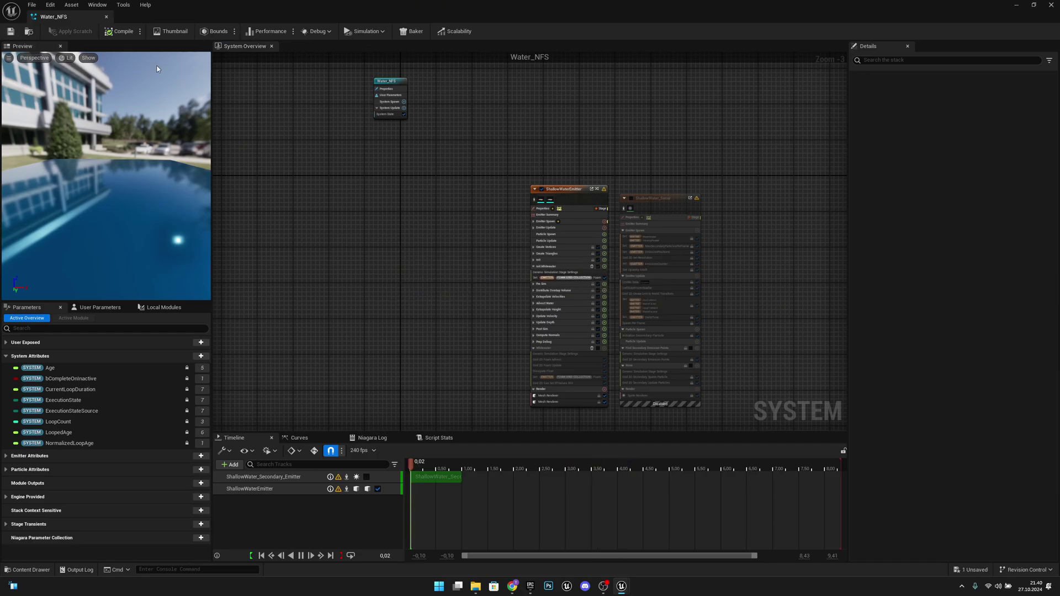
Dock the Water_NFS editor beside ThirdPersonMap and place the Water_NFS system in the middle of the level.
drag(68, 20, 154, 19)
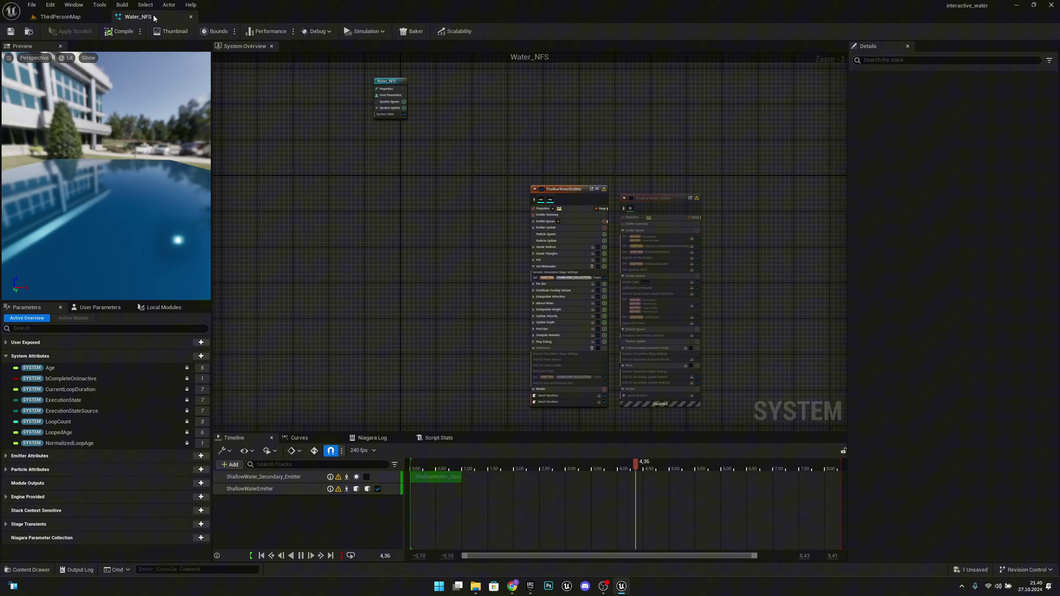
click(78, 21)
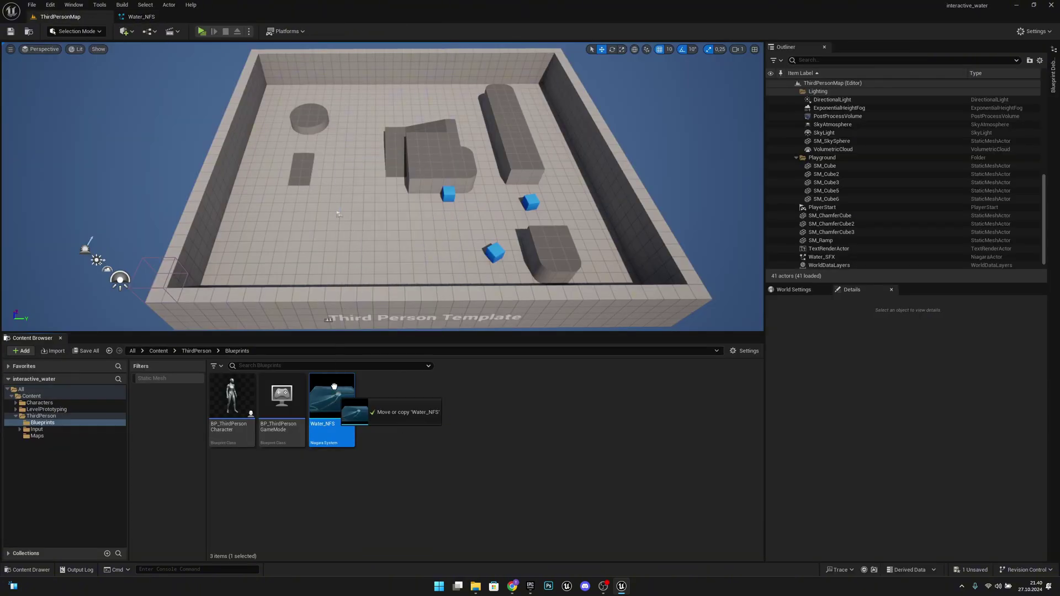
drag(369, 202, 365, 178)
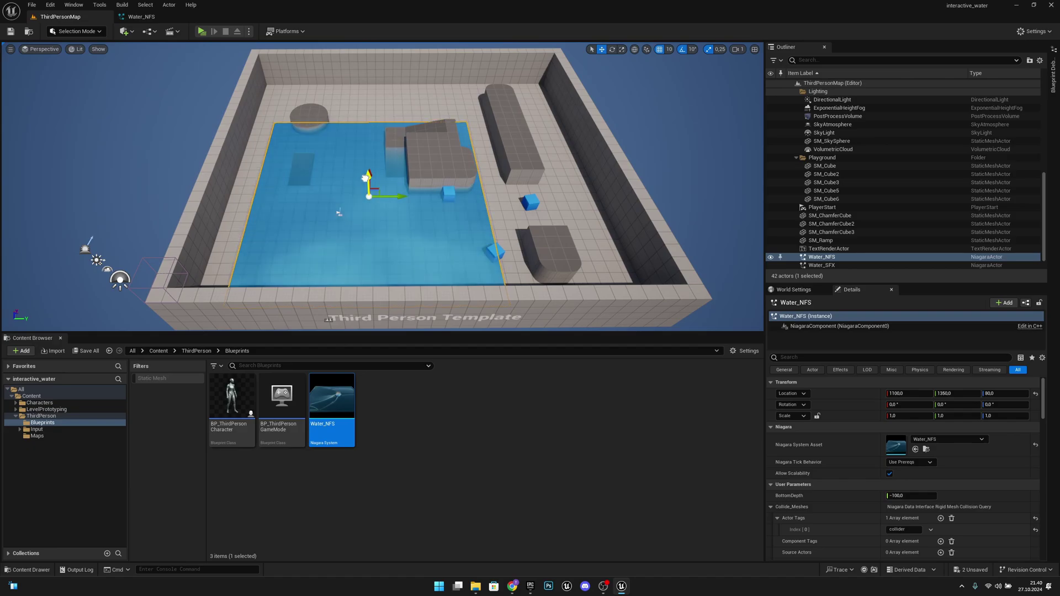
Enlarge the water's WorldGridSize to about 3017 by 3538 and move it to cover the arena floor.
scroll(947, 456, down, 10)
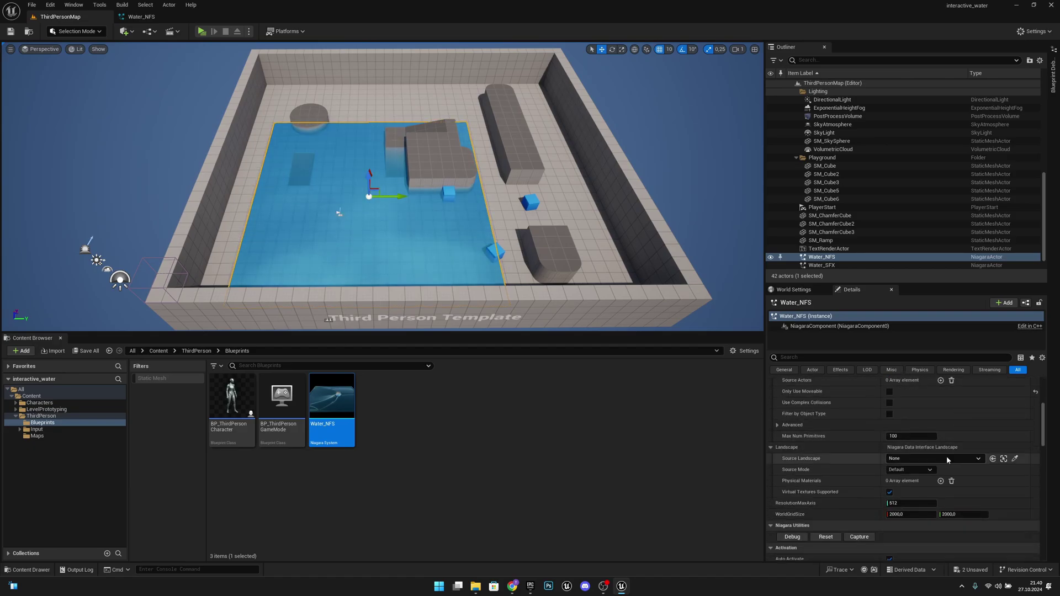
scroll(950, 454, down, 2)
scroll(959, 449, up, 3)
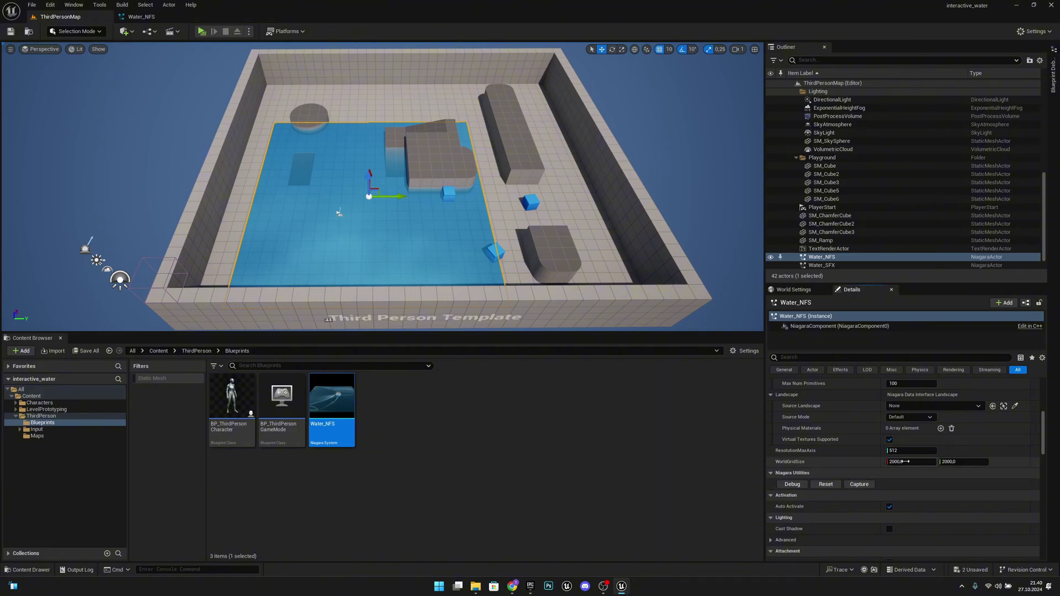
drag(901, 462, 977, 463)
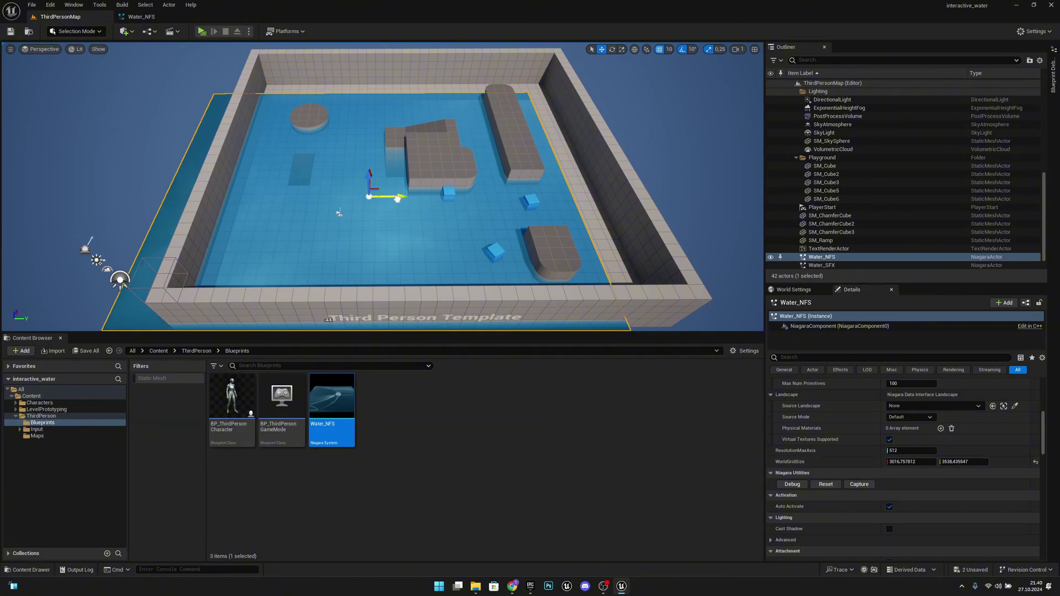
drag(397, 199, 432, 170)
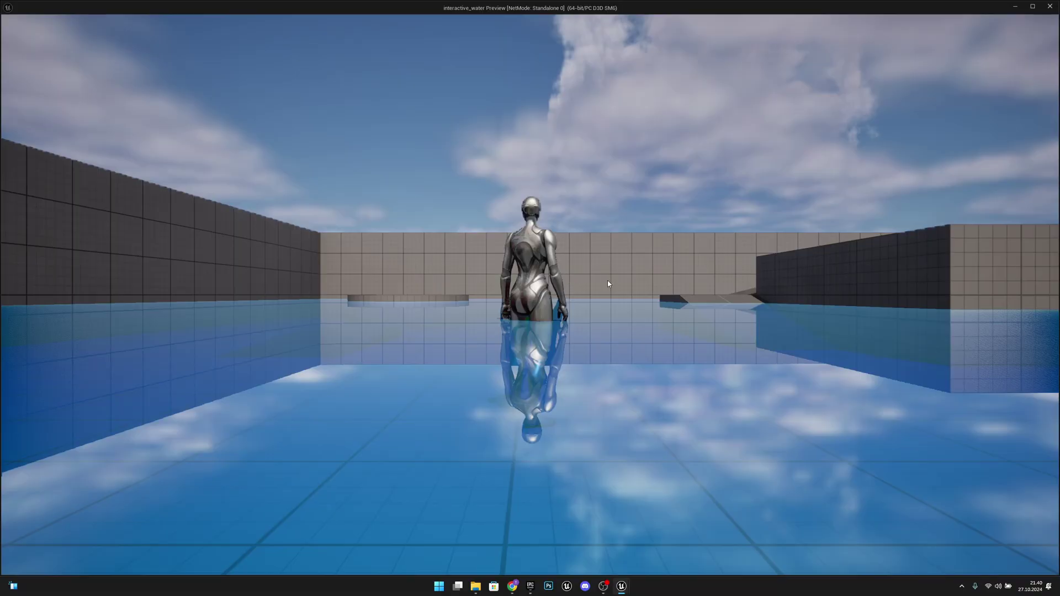
Playtest the level by running the character through the new water, and end the preview.
click(607, 283)
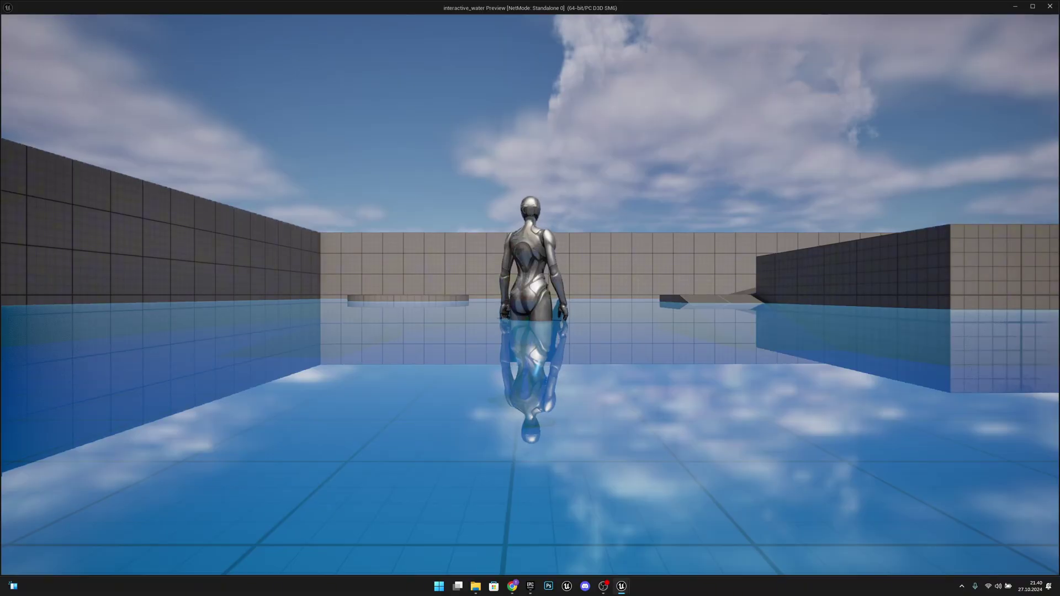
key(d)
key(a)
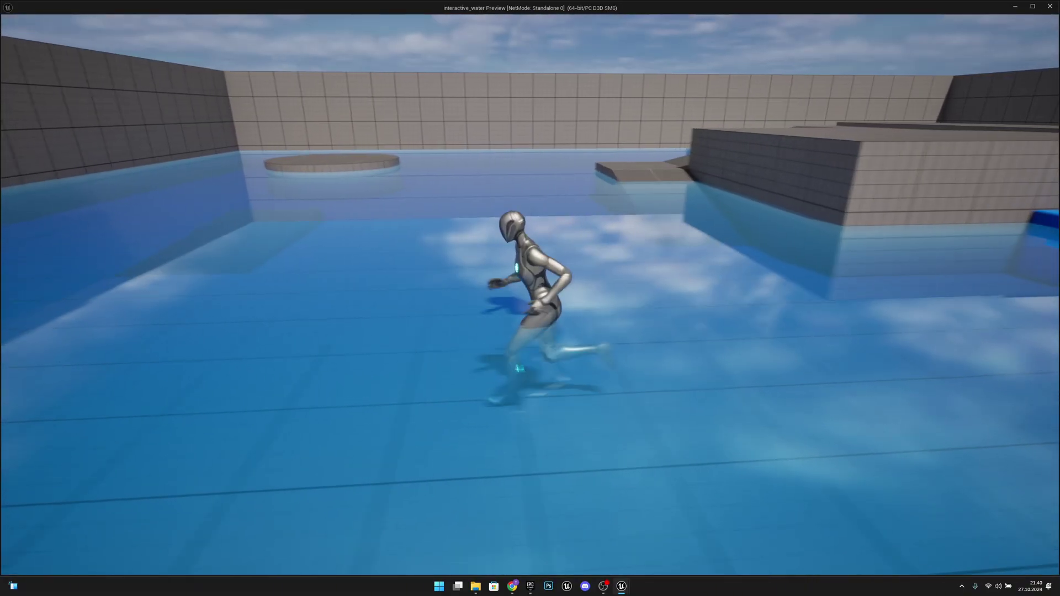
key(s)
key(w)
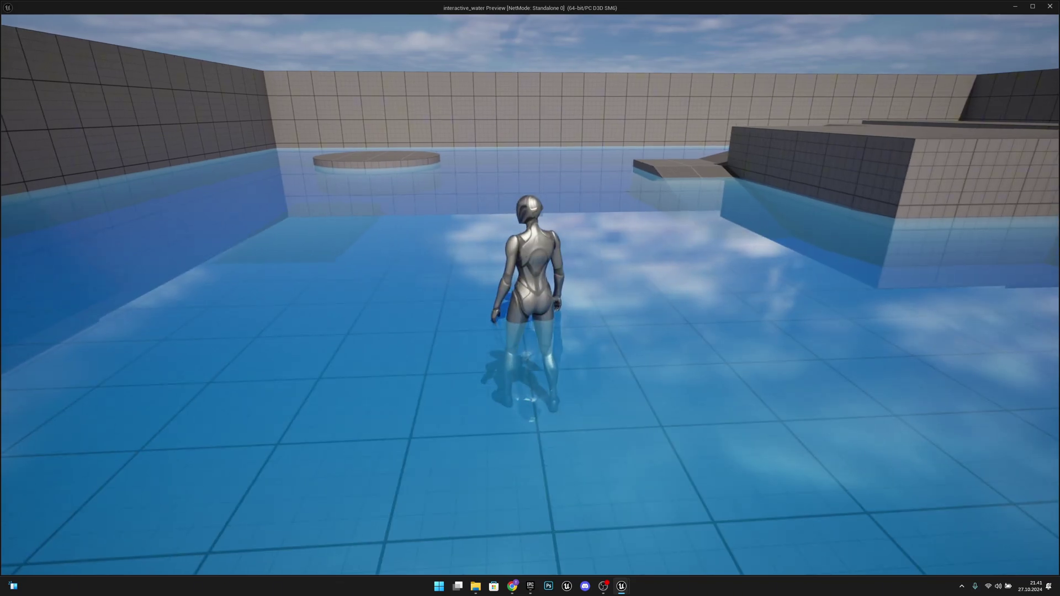
key(Escape)
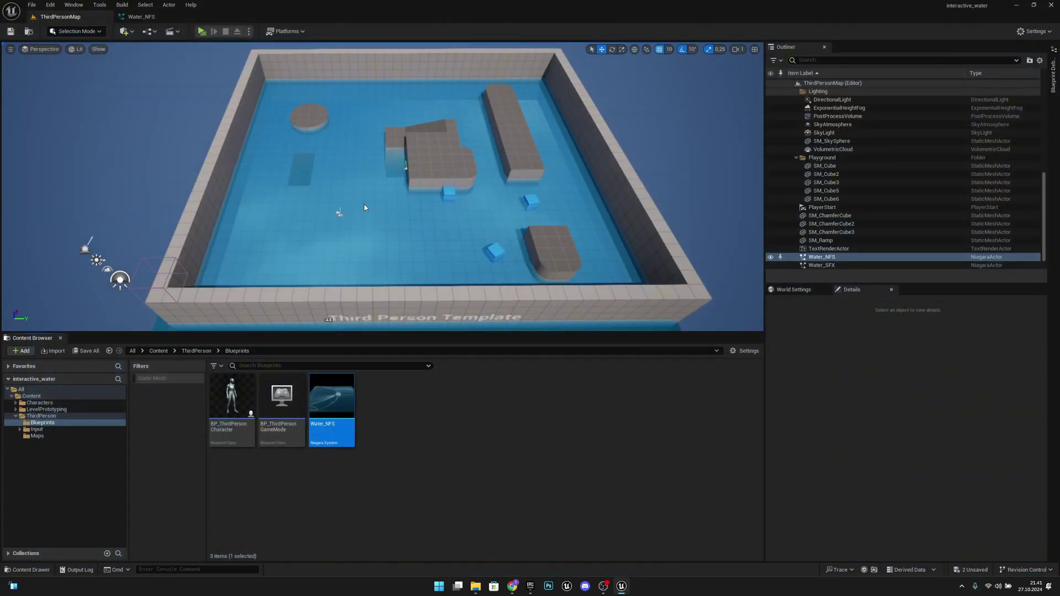
Set the Collide_Meshes actor tag of Water_NFS to Collider and add a component tag named Collider.
scroll(877, 446, up, 10)
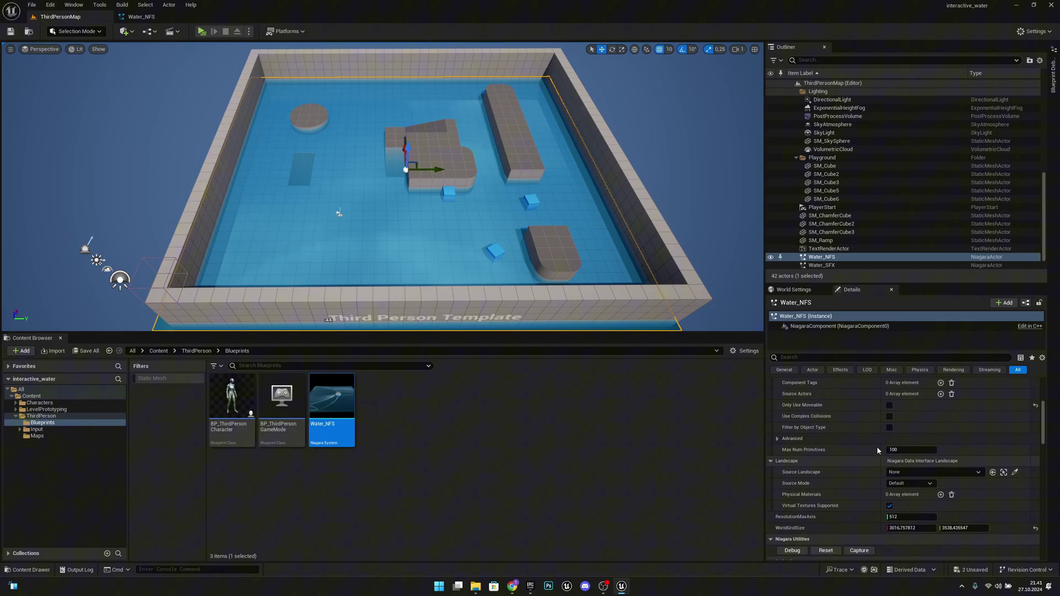
scroll(925, 438, down, 2)
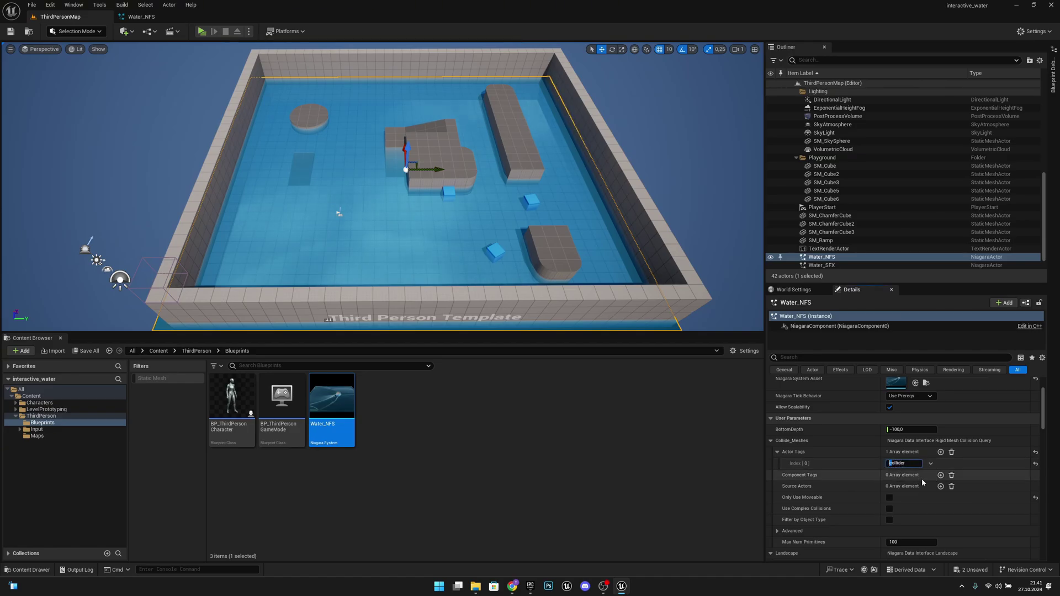
text(C)
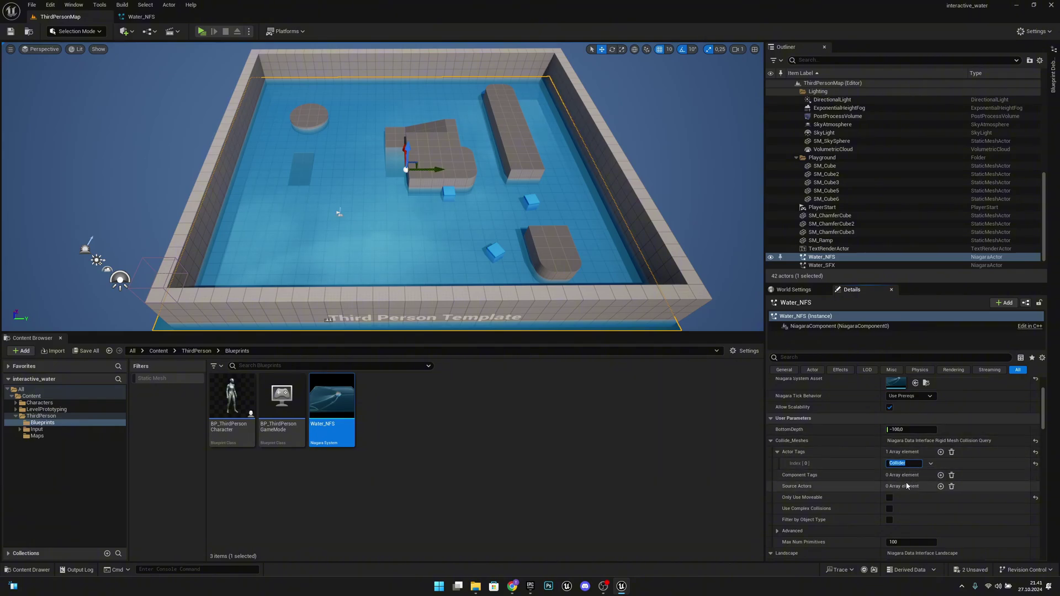
click(940, 475)
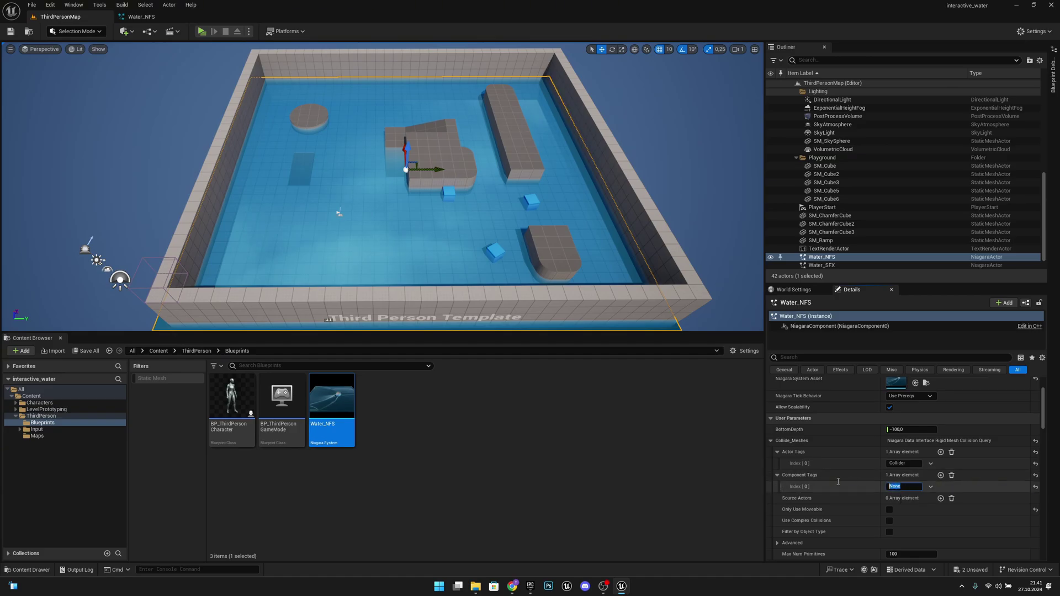
text(Collider)
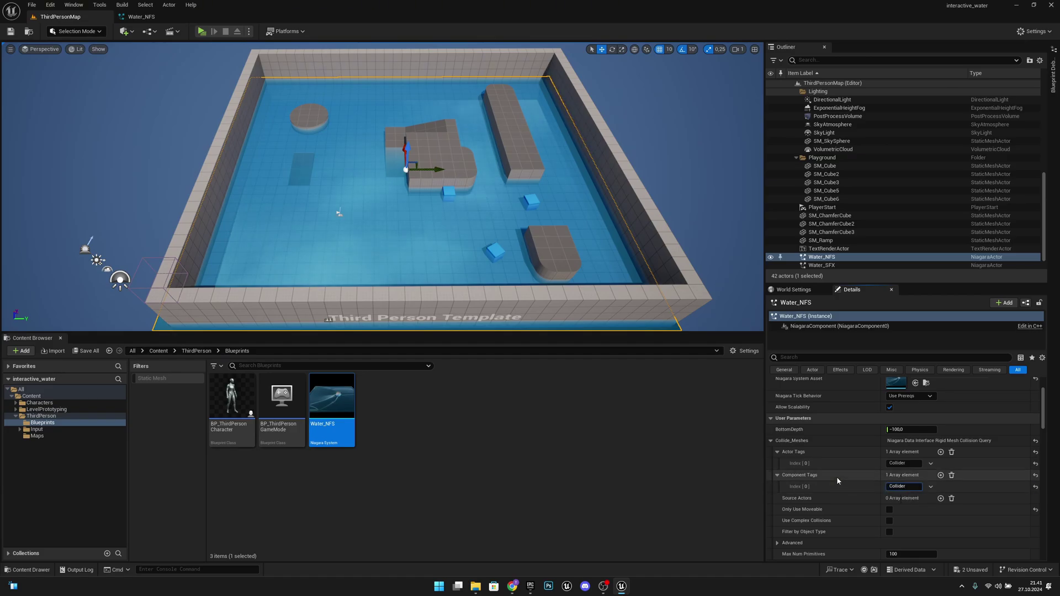
key(Return)
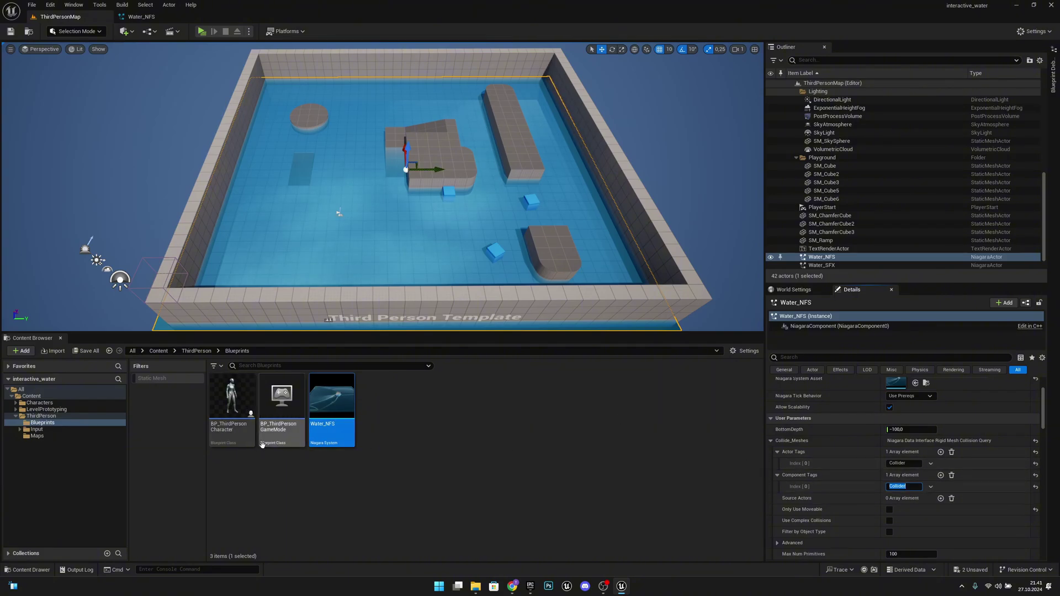
Open the BP_ThirdPersonCharacter blueprint and add an actor tag named Collider to its class defaults.
double_click(236, 396)
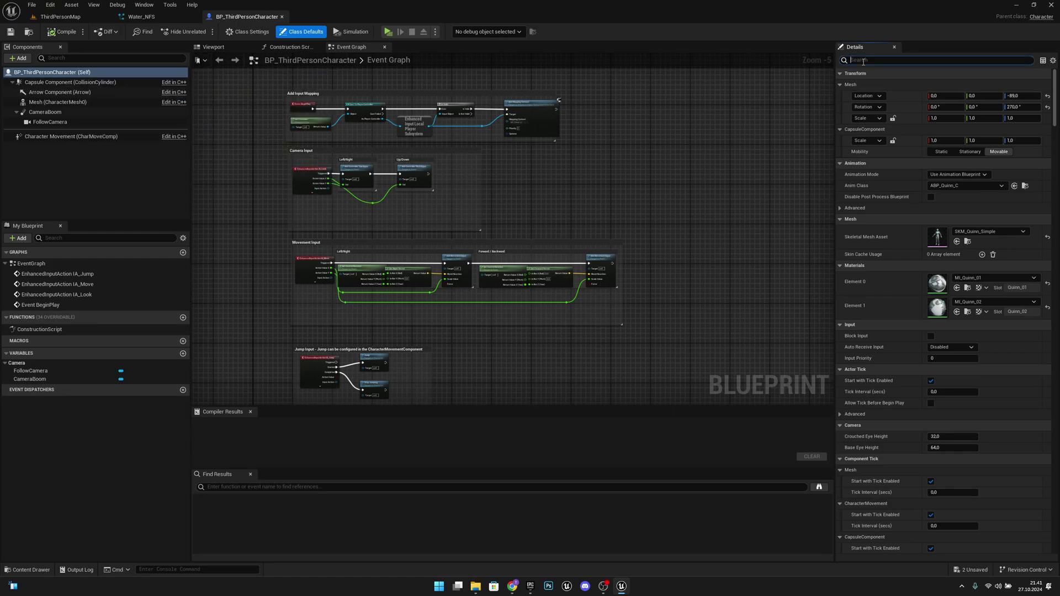
click(862, 61)
text(tag)
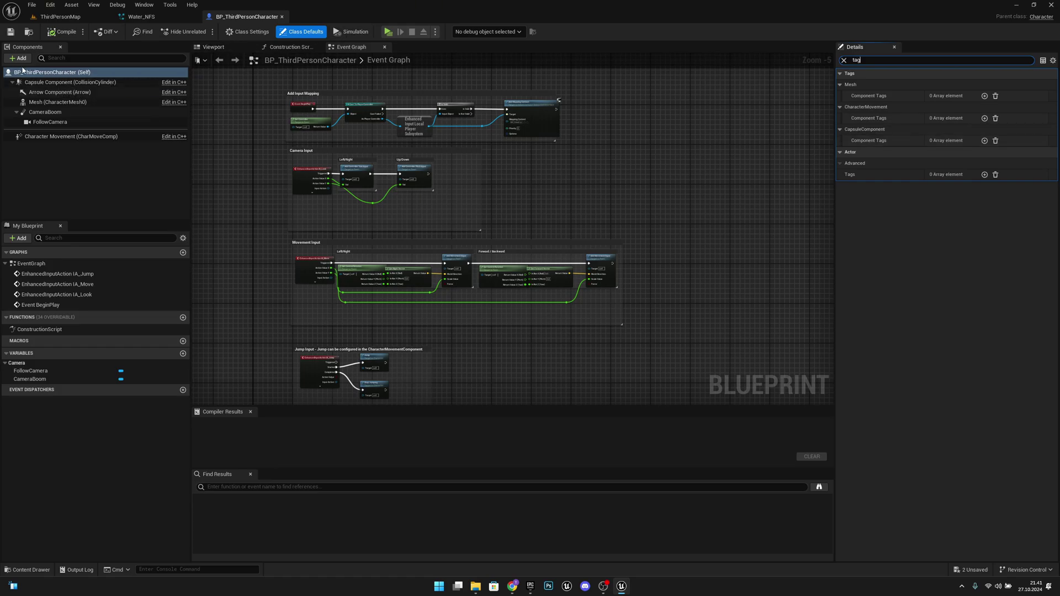
click(66, 73)
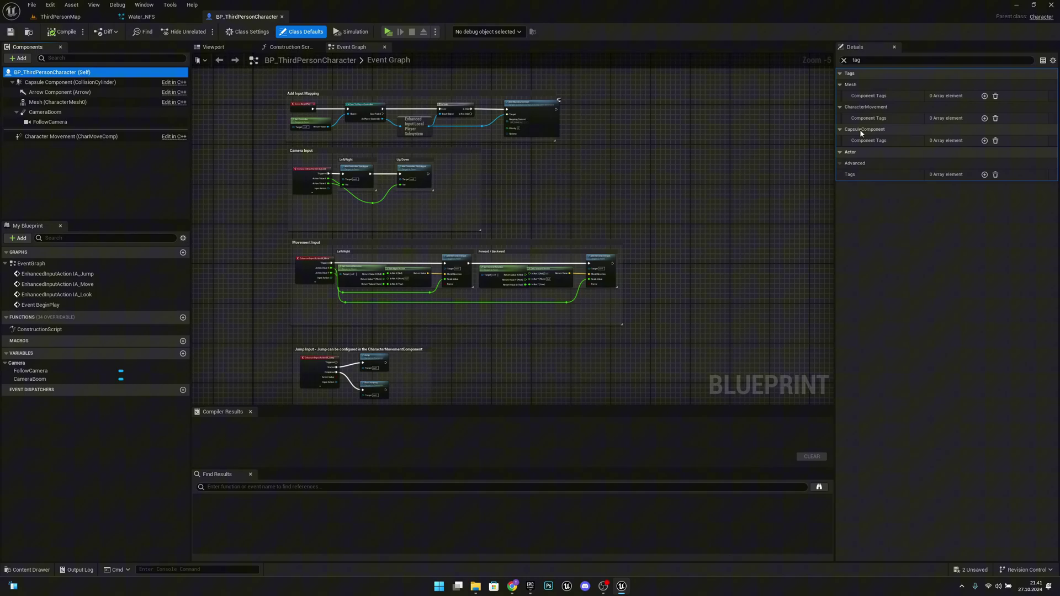
click(984, 175)
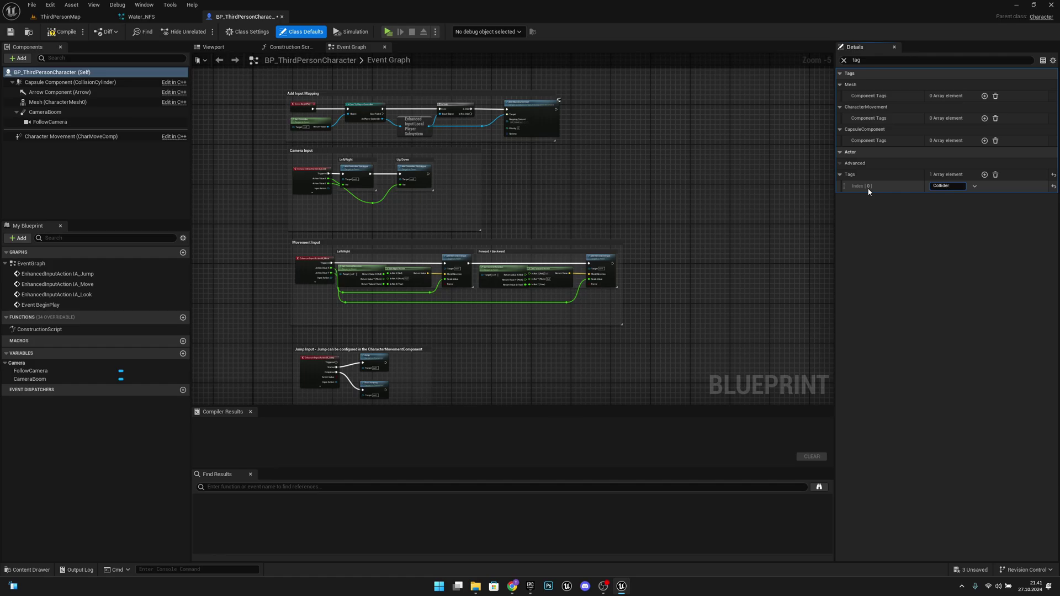
click(934, 217)
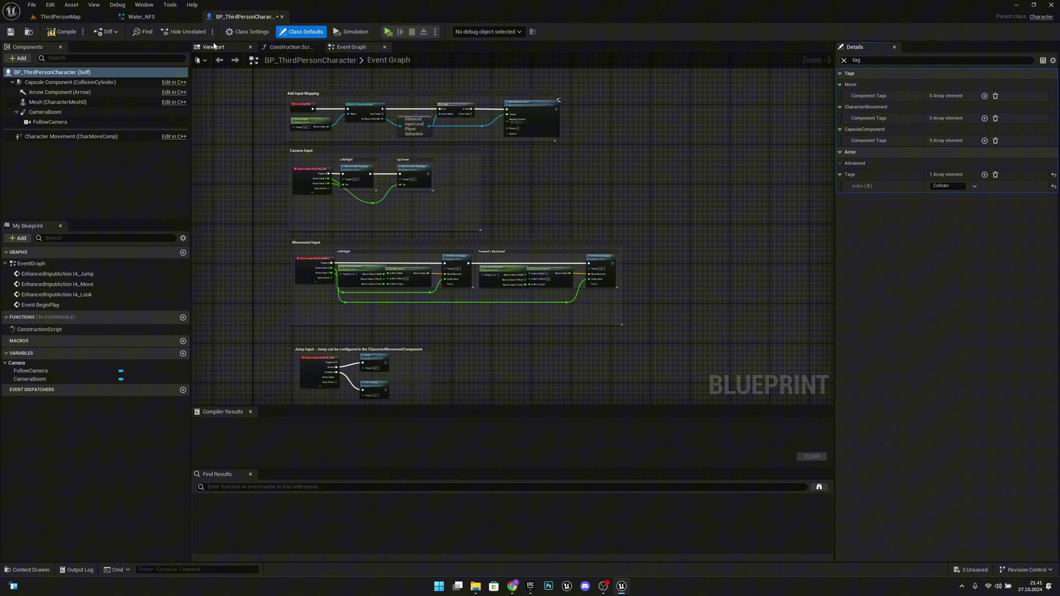
Add a component tag named Collider to the character's Mesh component, then compile and save the blueprint.
click(213, 47)
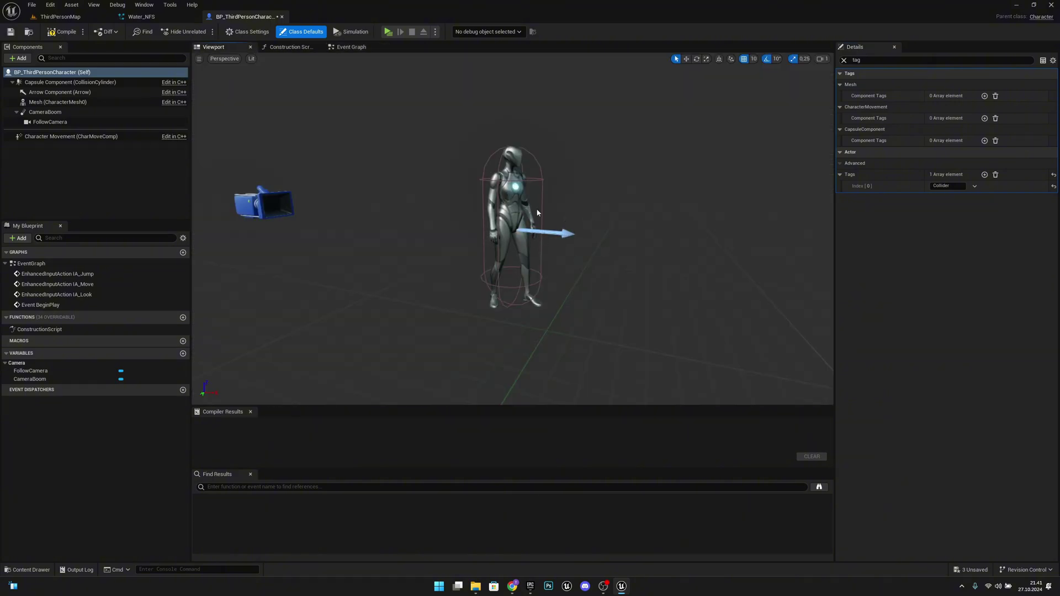
click(516, 210)
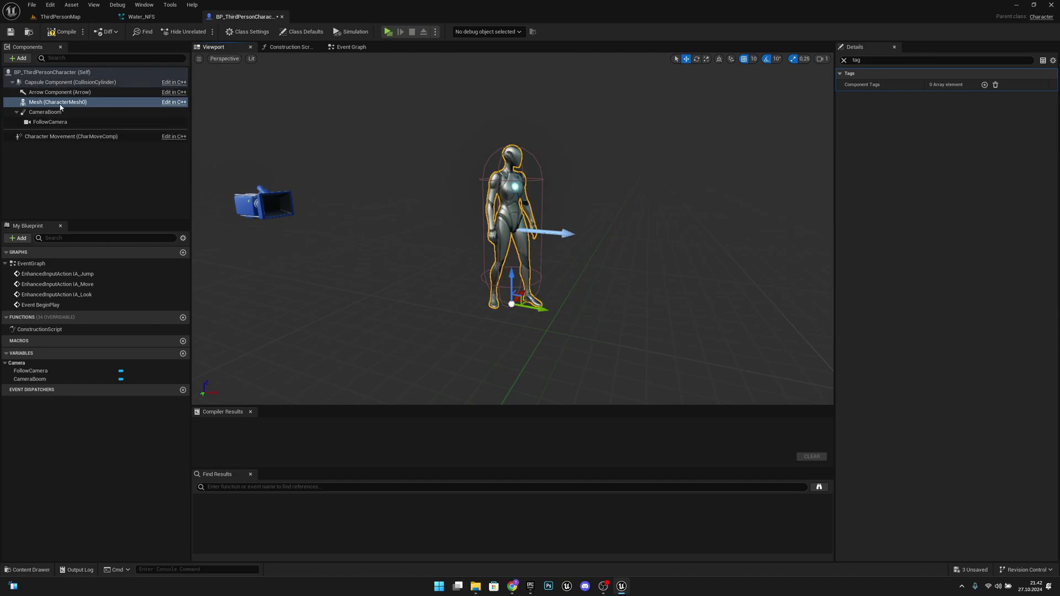
click(58, 102)
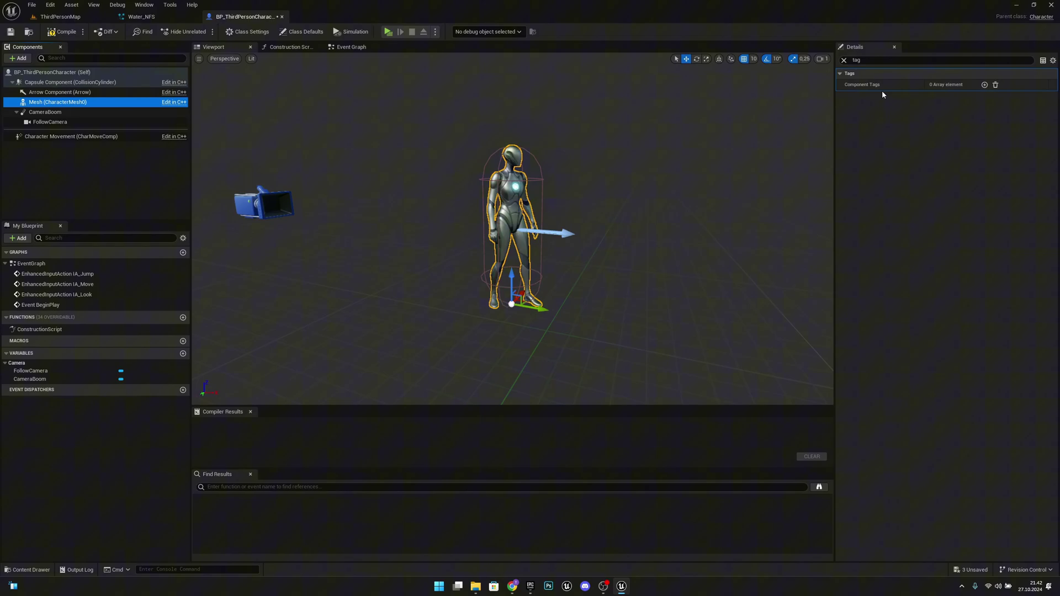
click(984, 85)
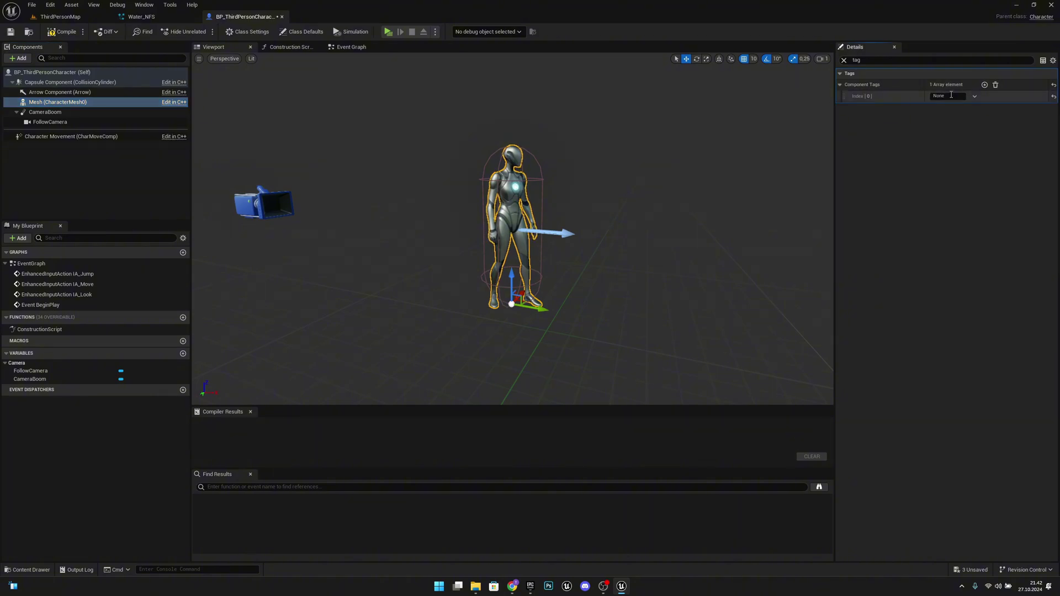
text(Co)
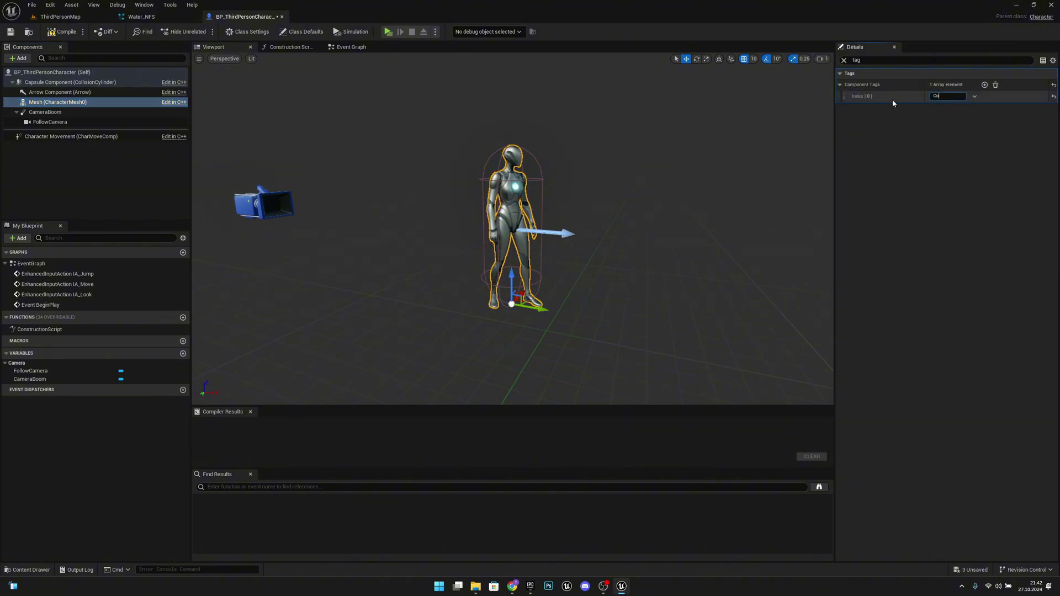
text(llider)
key(Return)
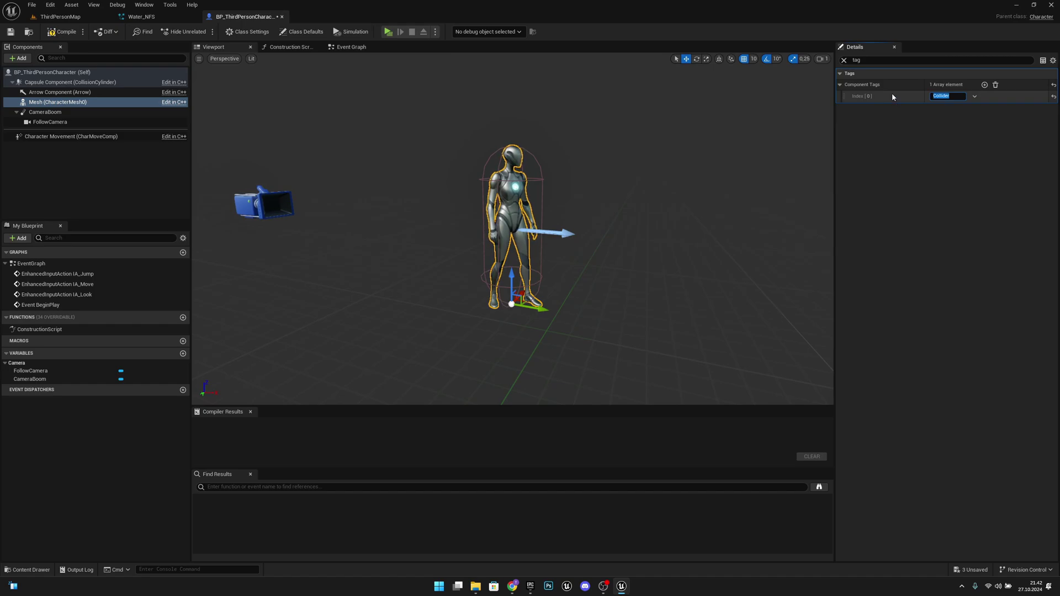
click(66, 31)
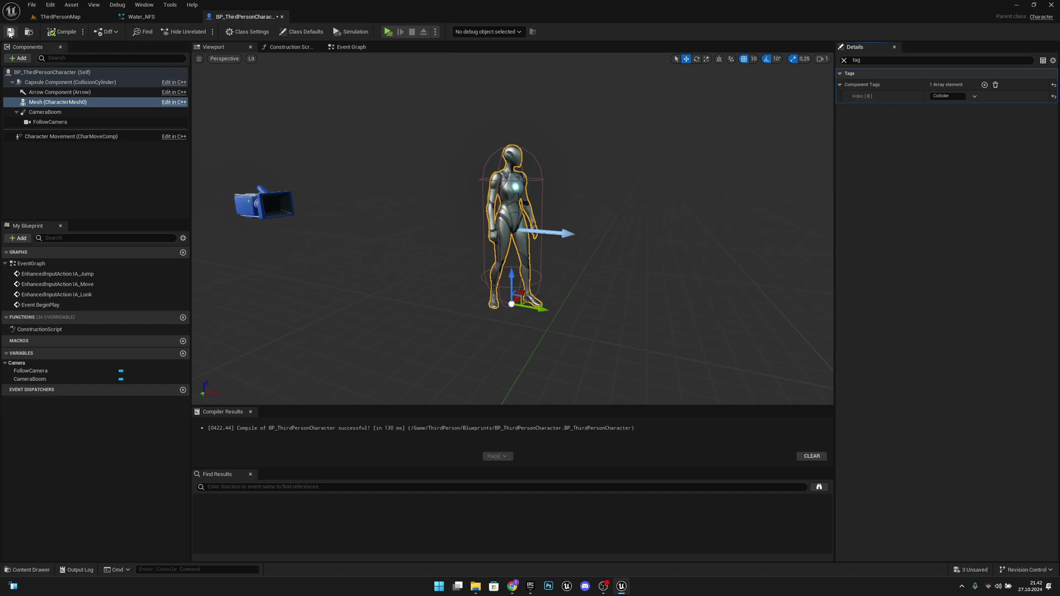
Playtest ThirdPersonMap by running the character around in the water to check its ripples, and end the preview.
click(58, 16)
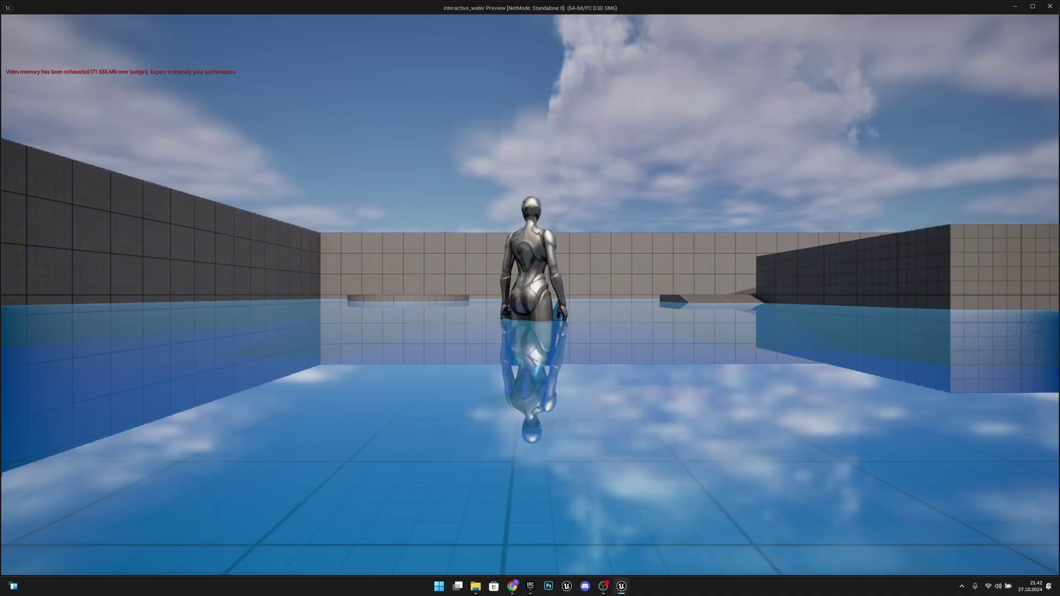
key(w)
key(d)
key(a)
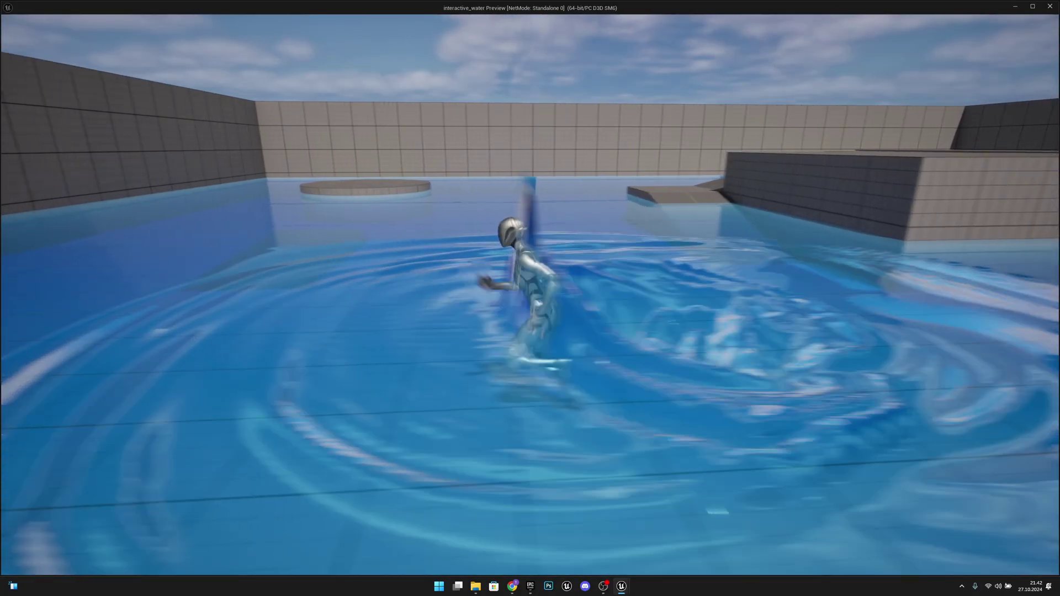
key(d)
key(a)
key(s)
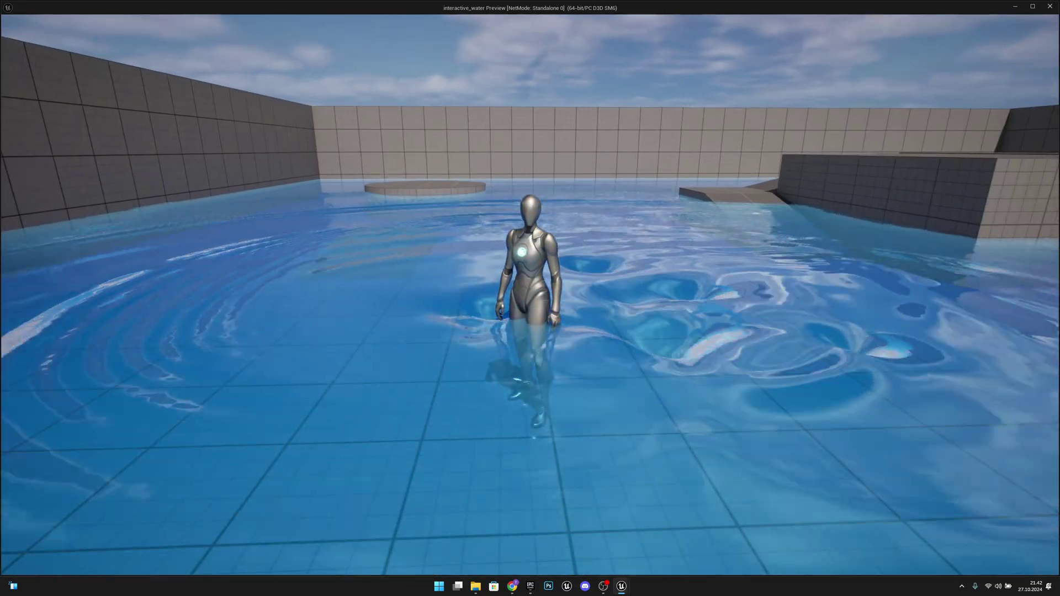
key(Escape)
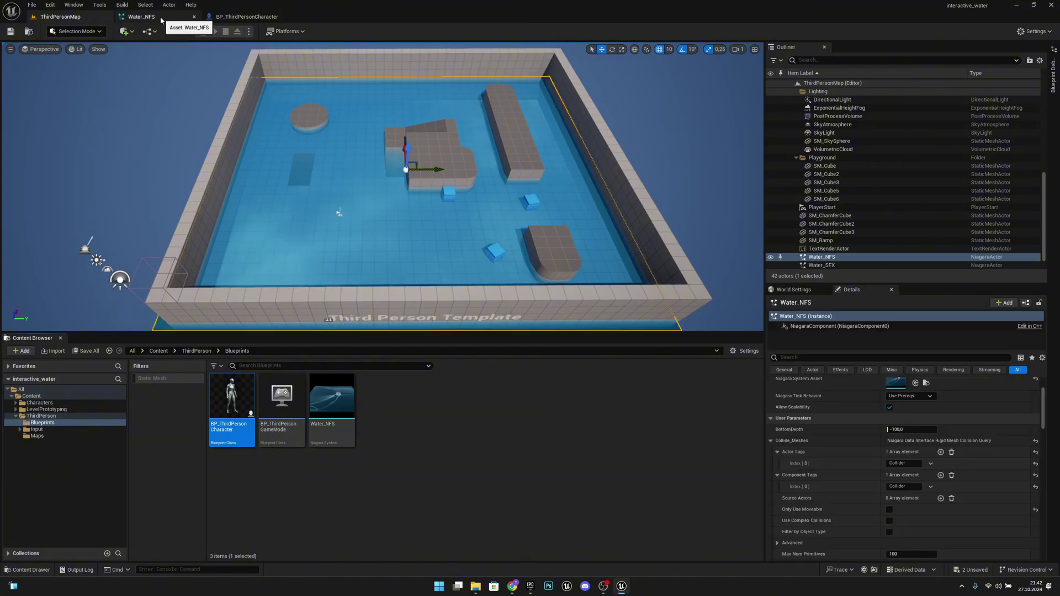
In the Water_NFS system, set the Velocity Dissipation of ShallowWaterEmitter's simulation to 0.01.
click(161, 20)
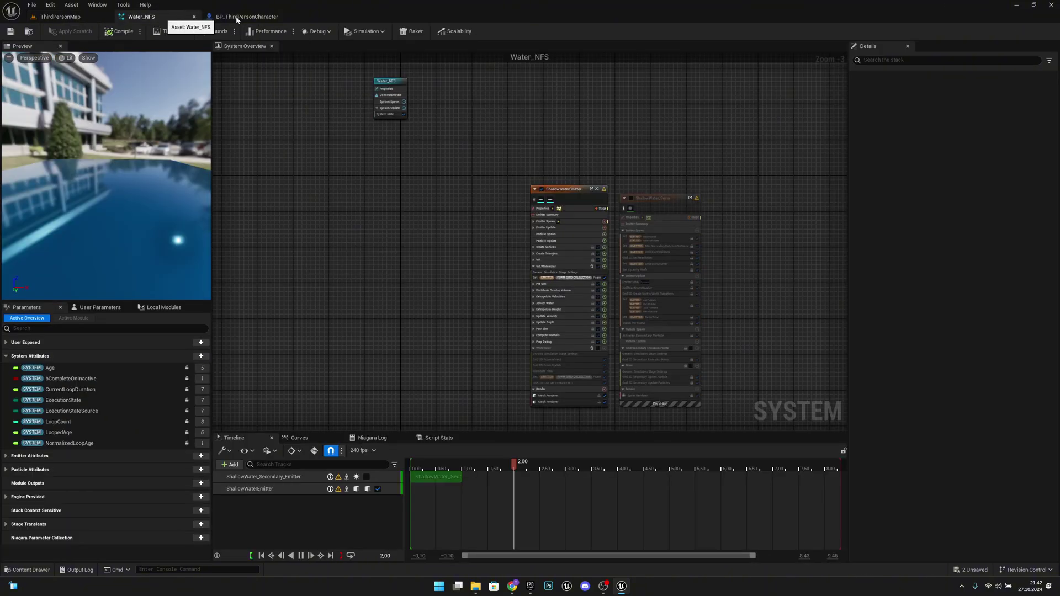
right_drag(760, 232, 649, 192)
scroll(475, 151, up, 2)
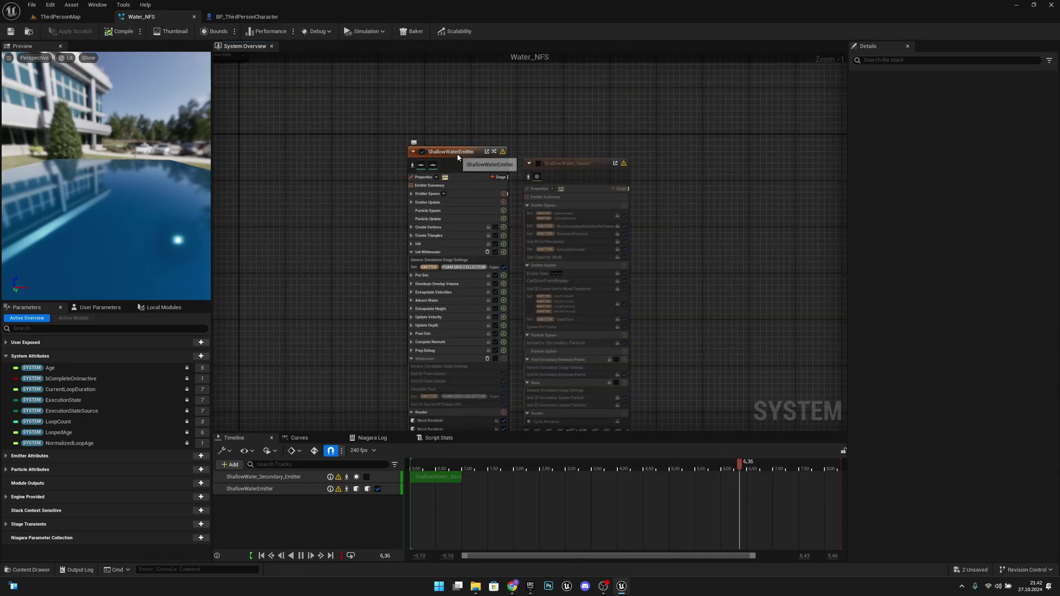
right_click(470, 151)
click(445, 152)
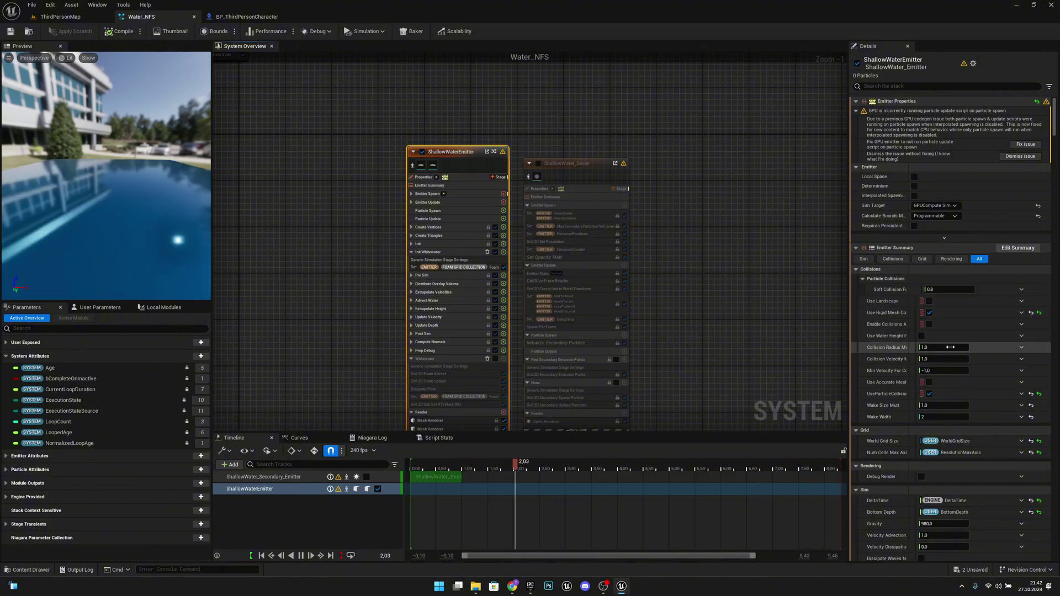
click(863, 260)
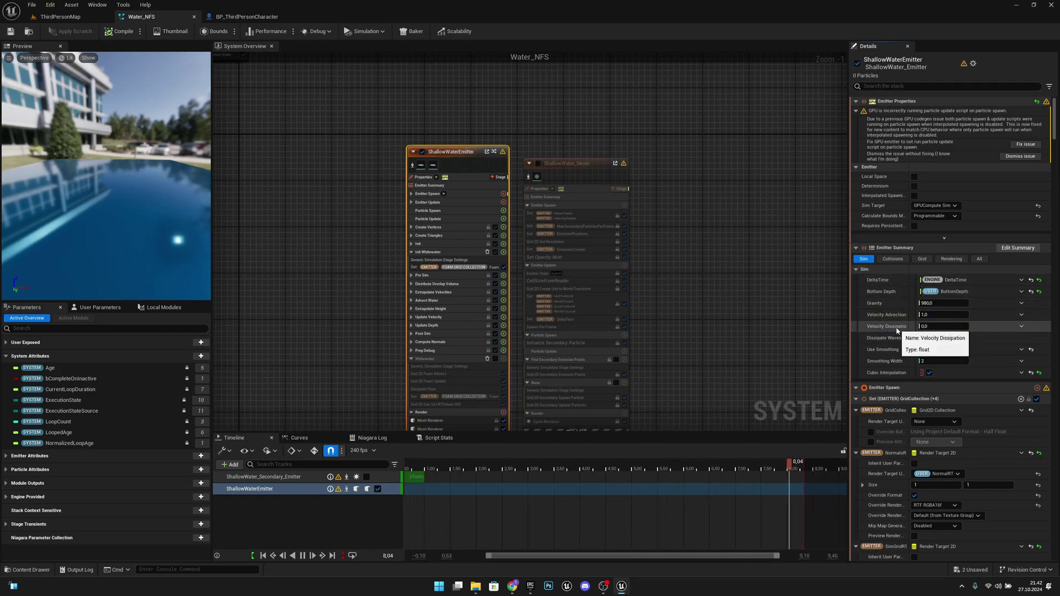
click(935, 327)
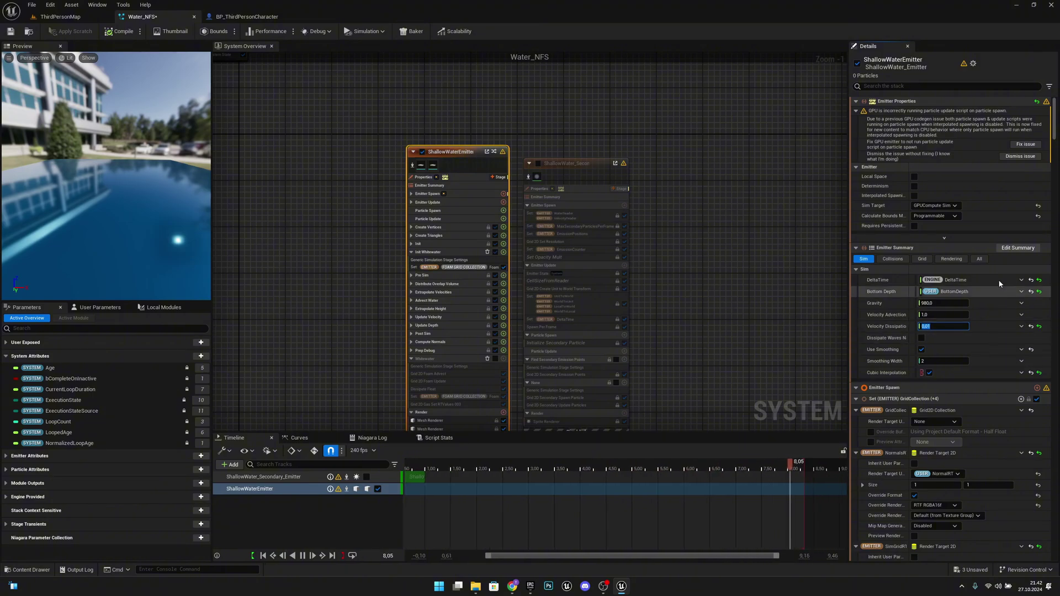
Set DtMult in ShallowWaterEmitter's Emitter Update attributes to 0.5 and save the Water_NFS system.
scroll(431, 213, up, 1)
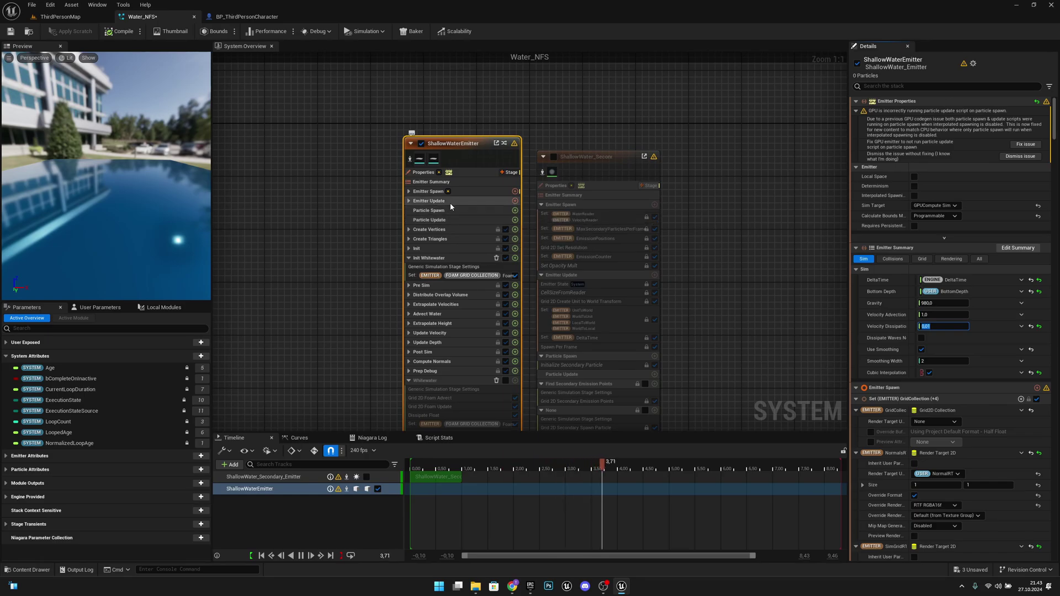
click(436, 202)
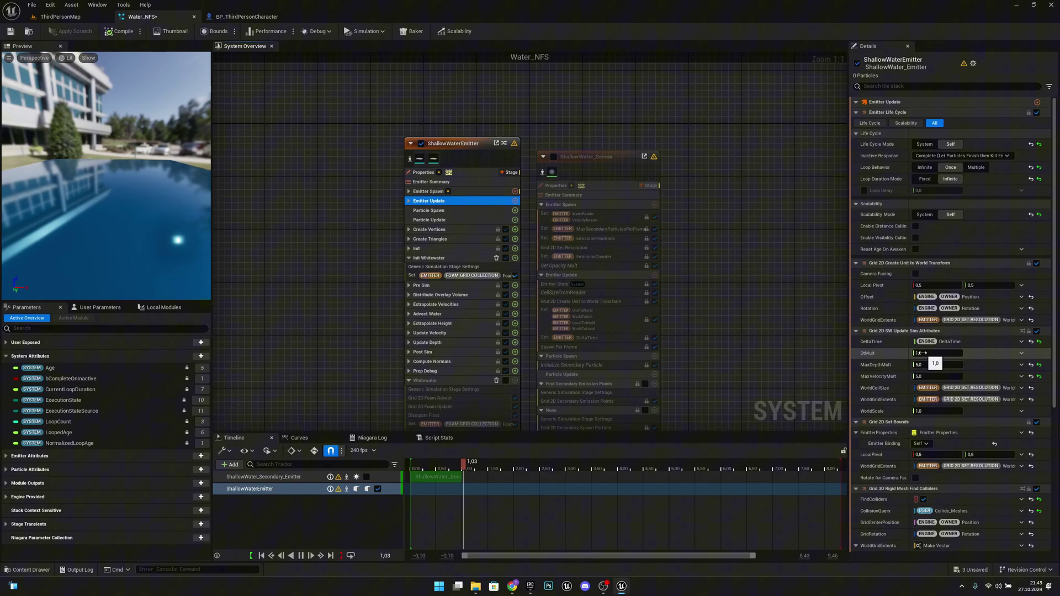
right_drag(727, 320, 694, 300)
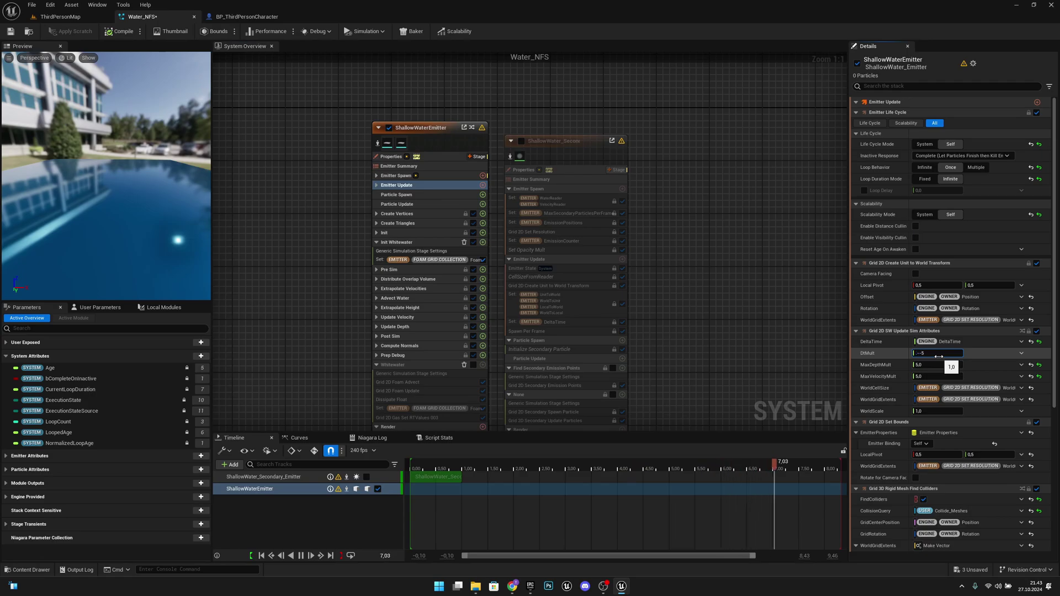
key(BackSpace)
key(BackSpace)
key(BackSpace)
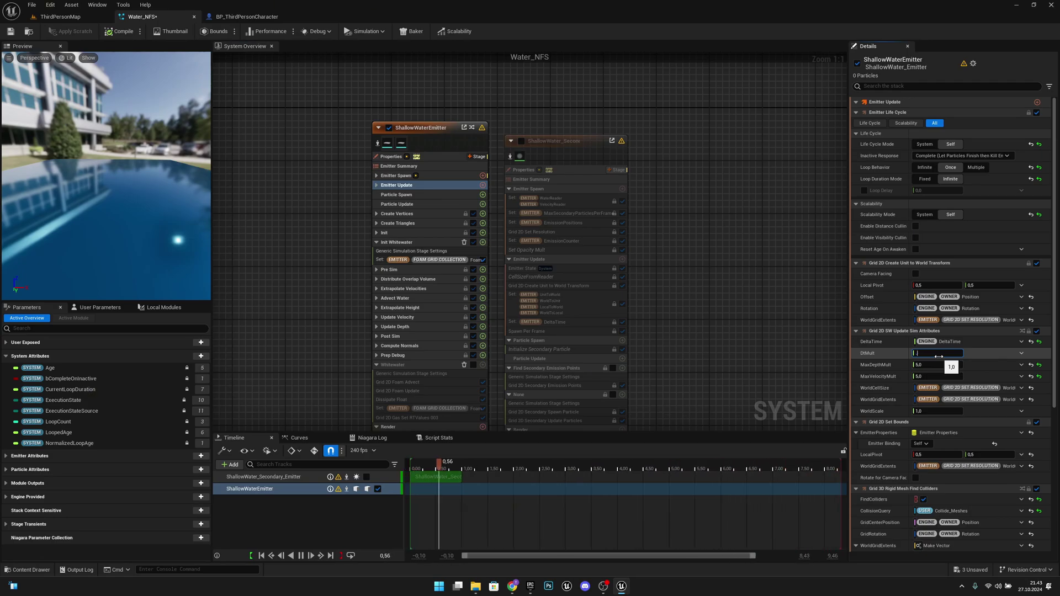
click(9, 32)
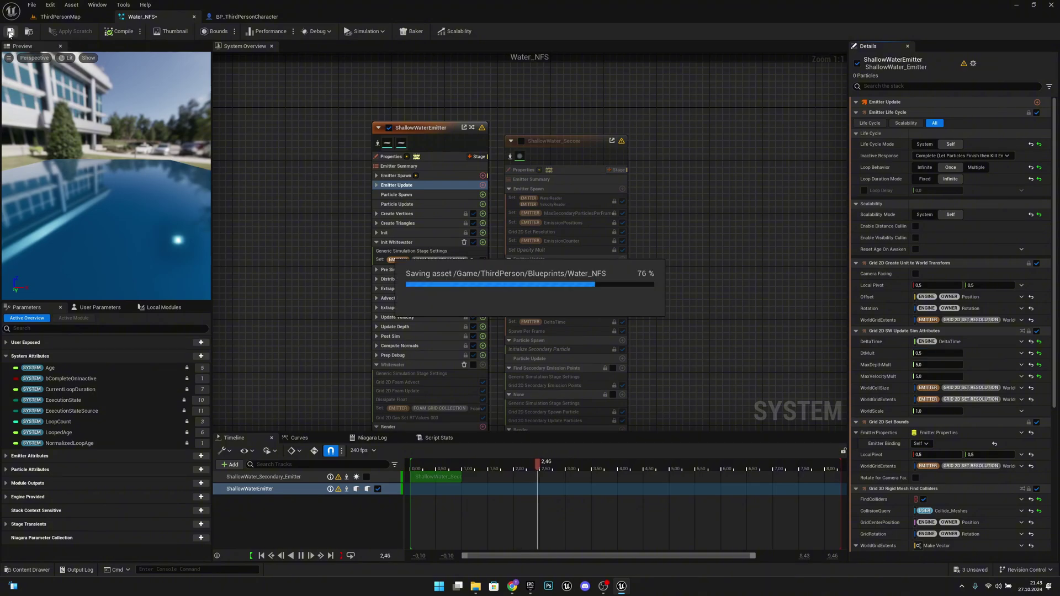
Playtest ThirdPersonMap again, running the character in several directions to check the adjusted water simulation.
click(58, 17)
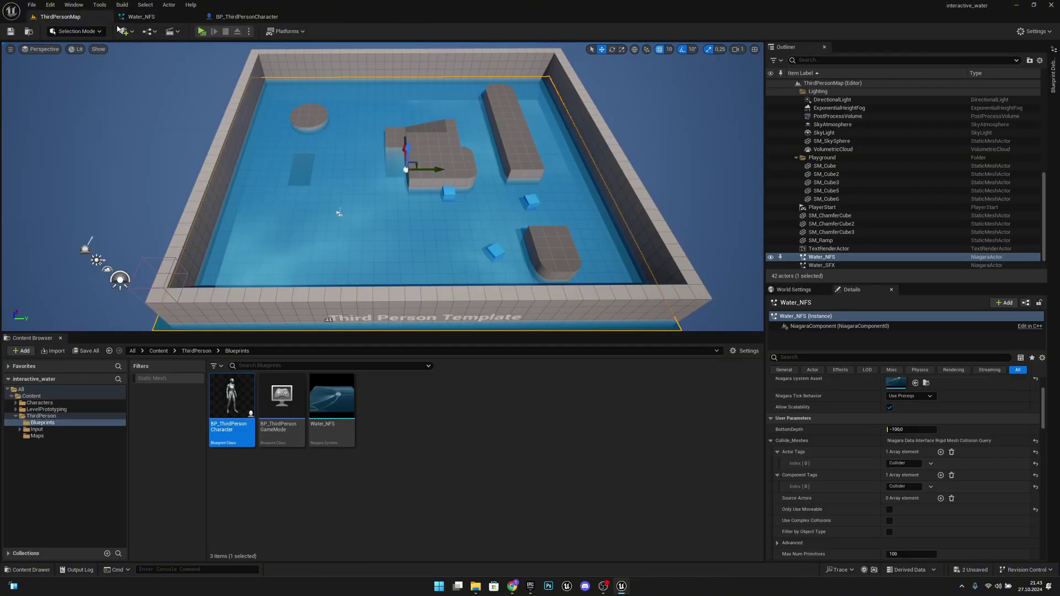
click(201, 32)
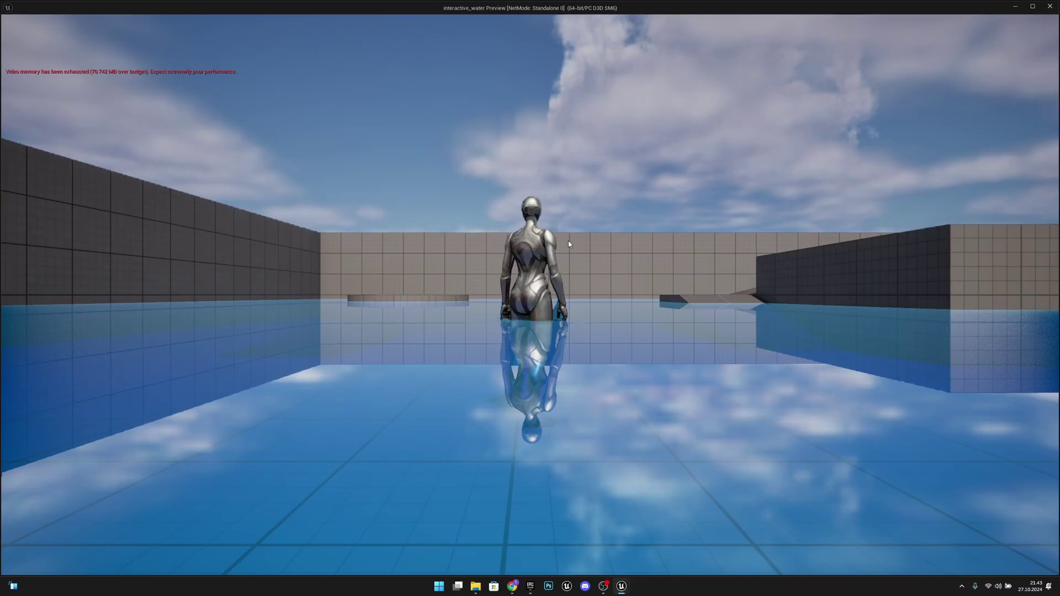
click(568, 240)
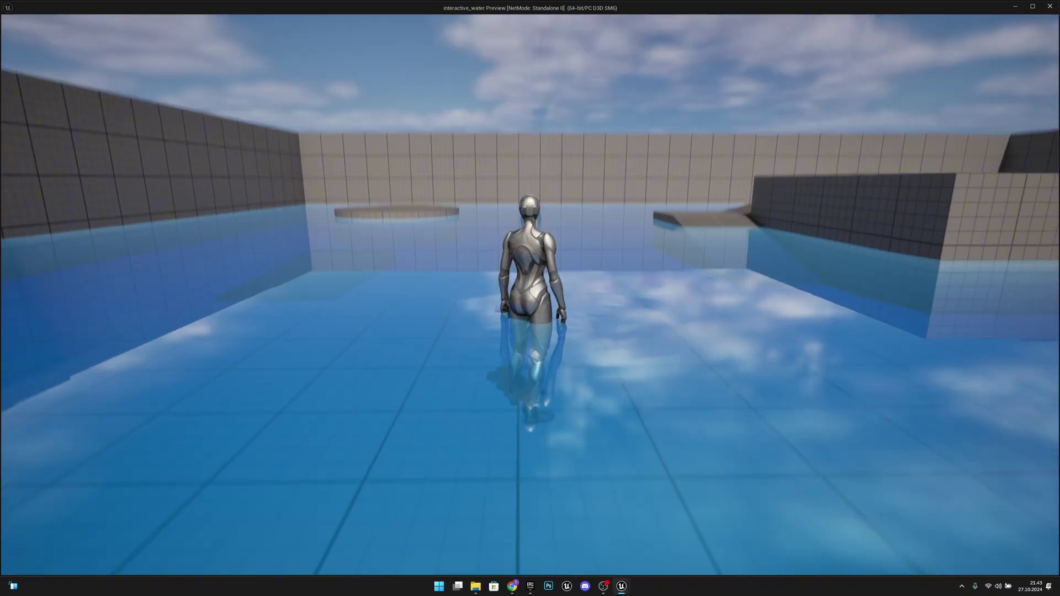
key(d)
key(a)
key(s)
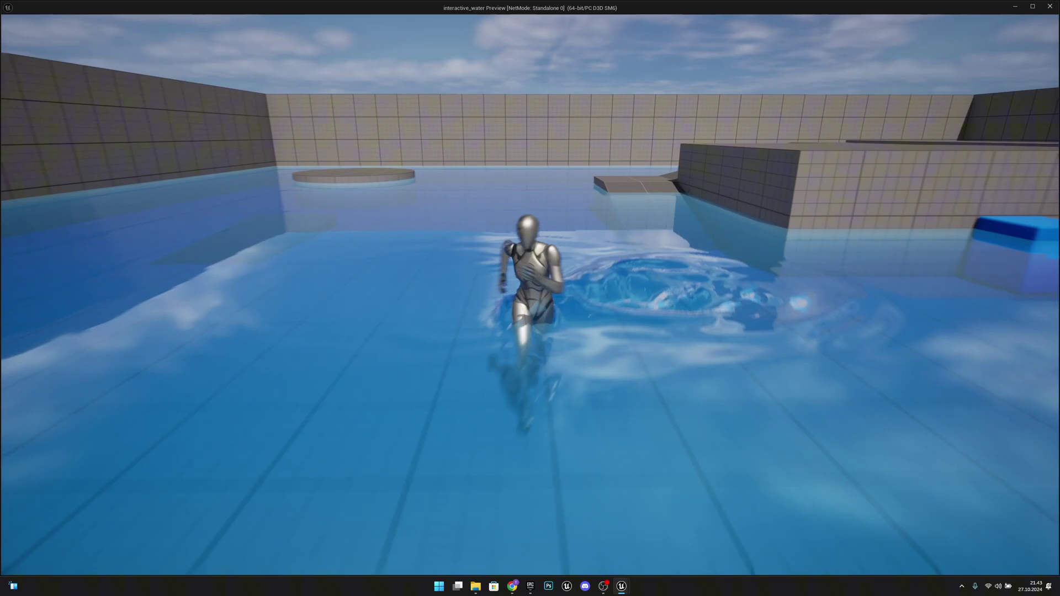
key(a)
key(w)
key(d)
key(s)
key(a)
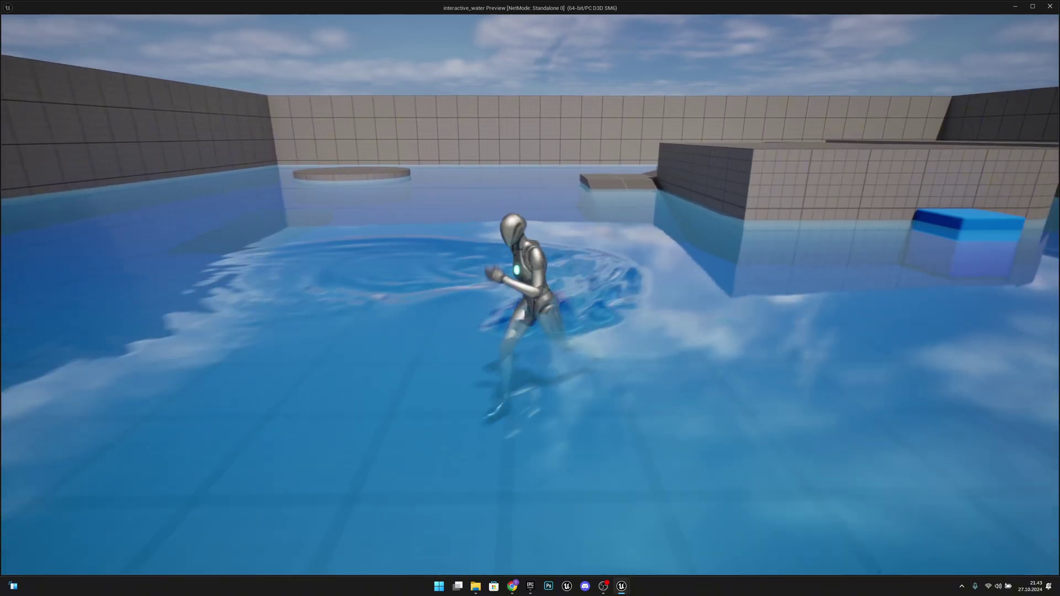
key(w)
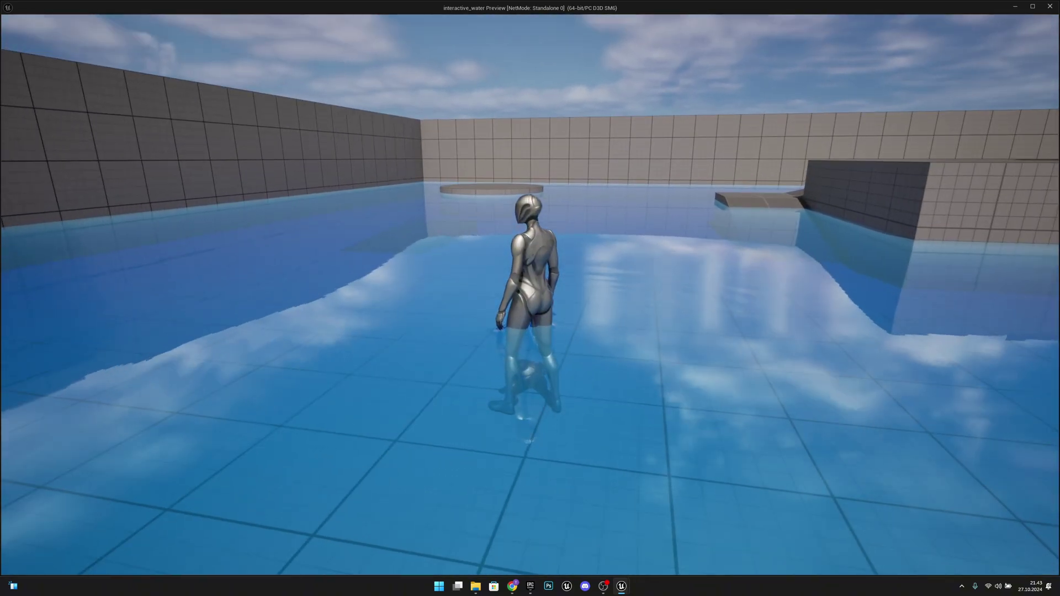